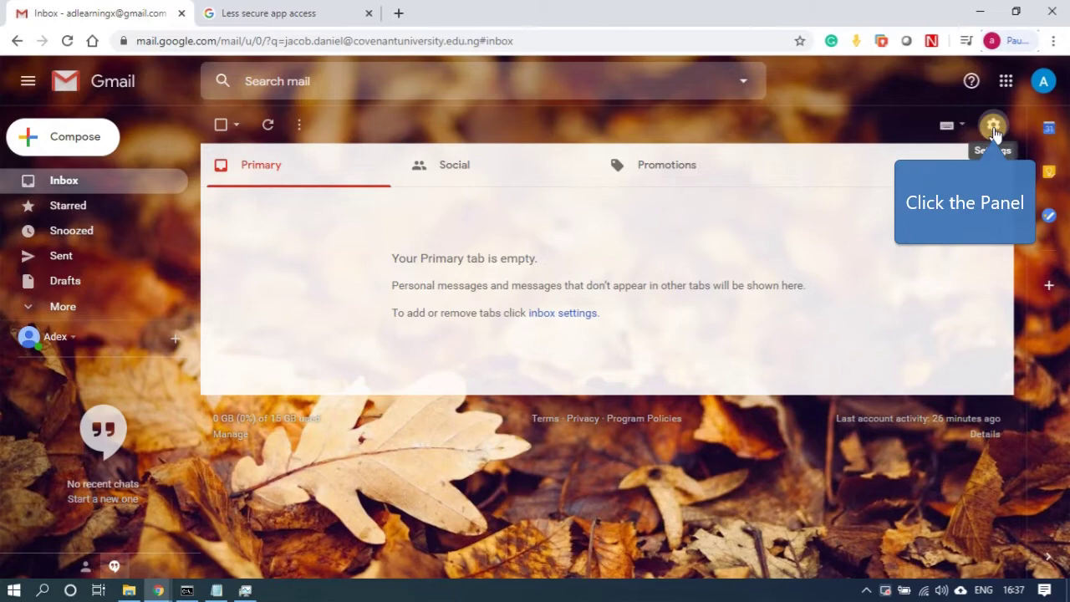
Turn on IMAP in Gmail's Forwarding and POP/IMAP settings and save the change
click(993, 127)
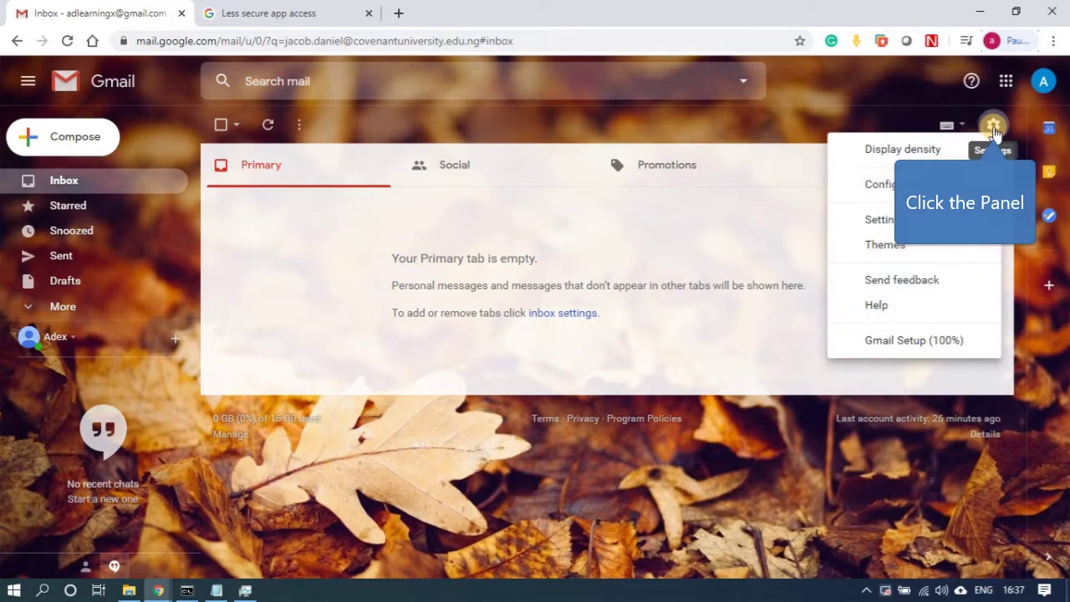
click(941, 219)
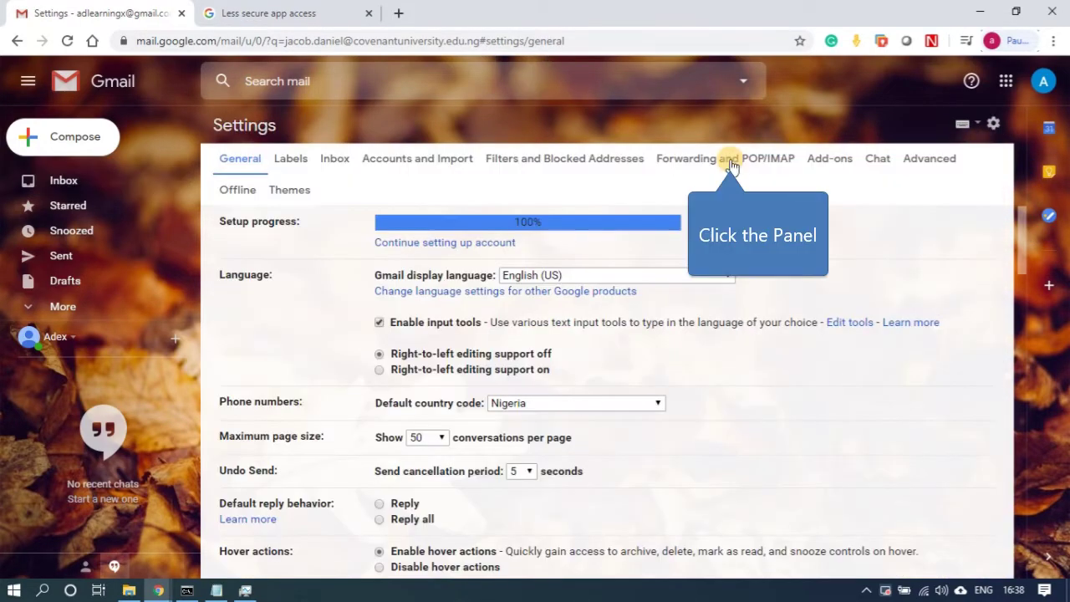
click(725, 162)
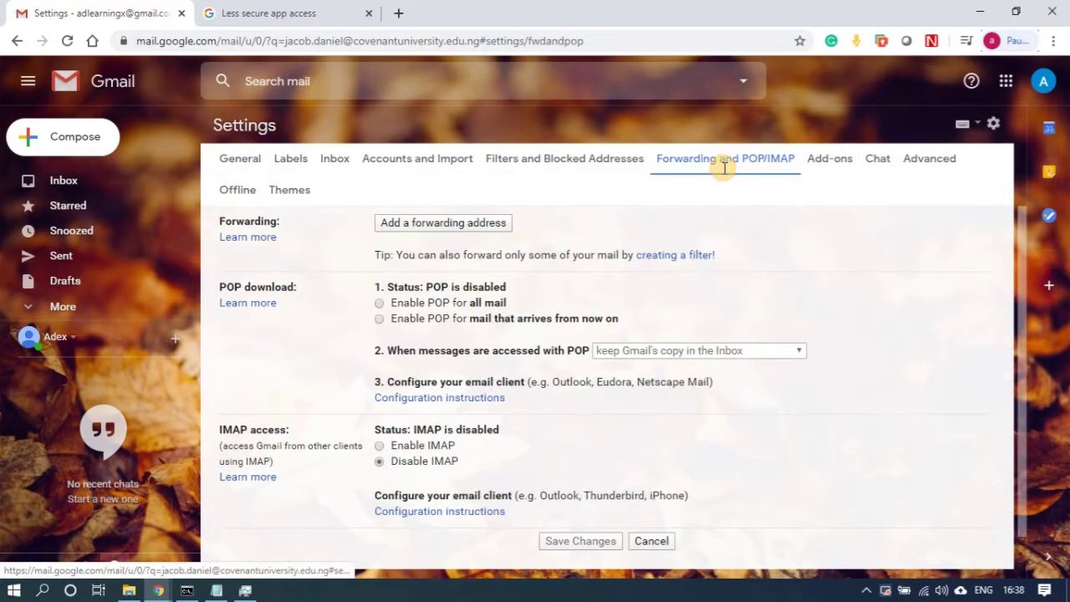
click(379, 445)
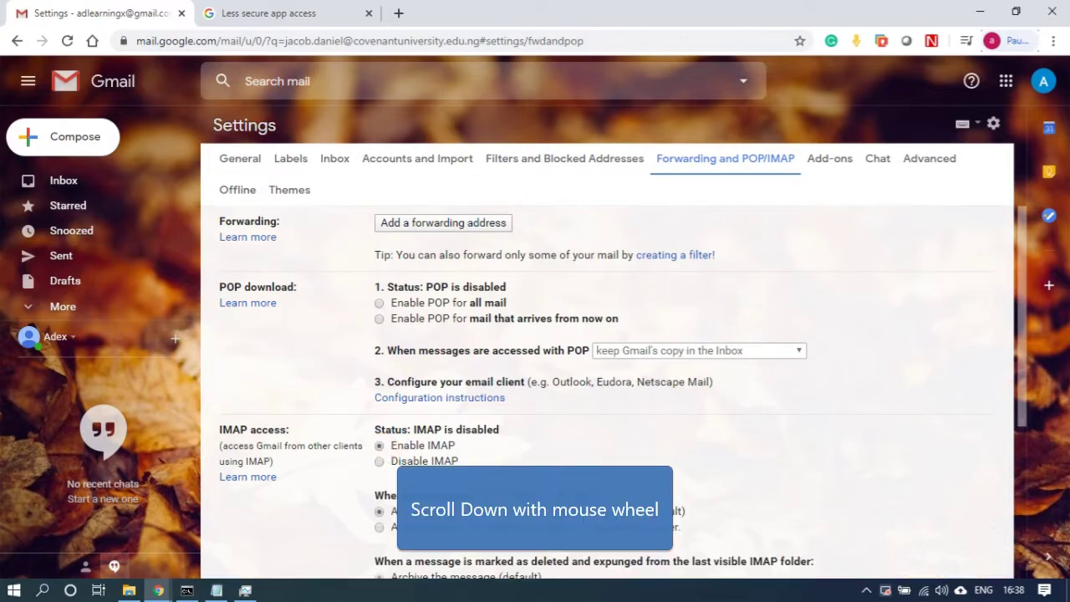
scroll(669, 493, down, 1)
scroll(669, 493, down, 2)
click(576, 516)
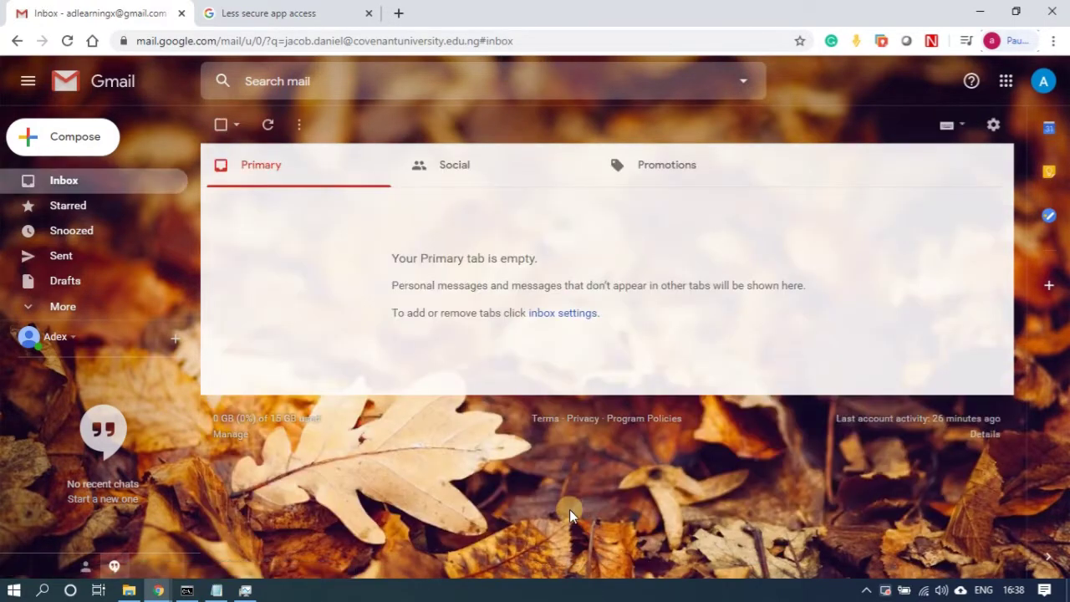
On the Less secure app access page, toggle Allow less secure apps off and back to ON
click(276, 13)
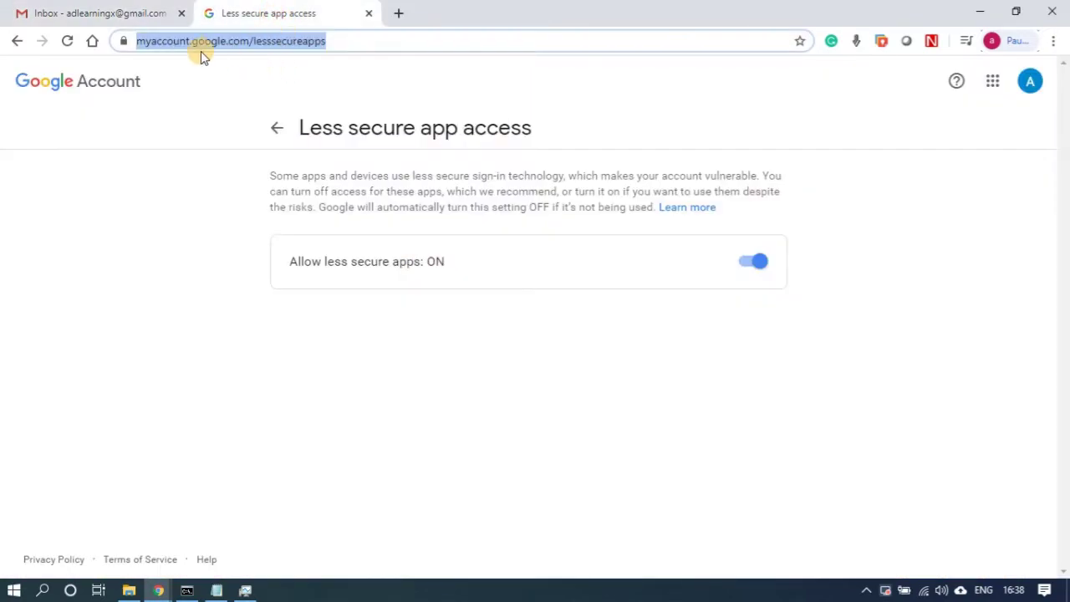
click(335, 40)
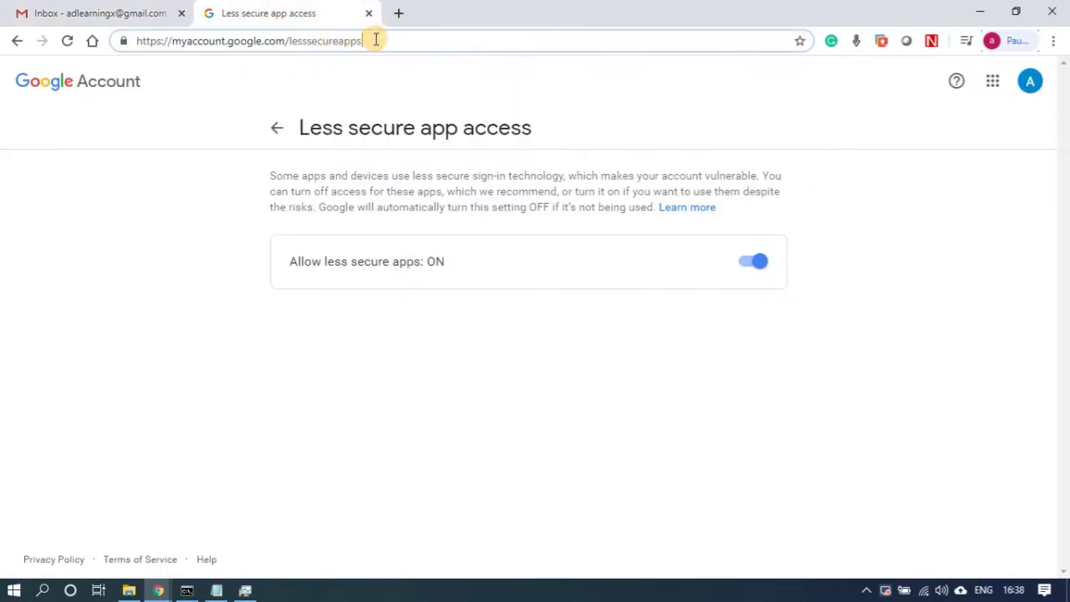
click(371, 41)
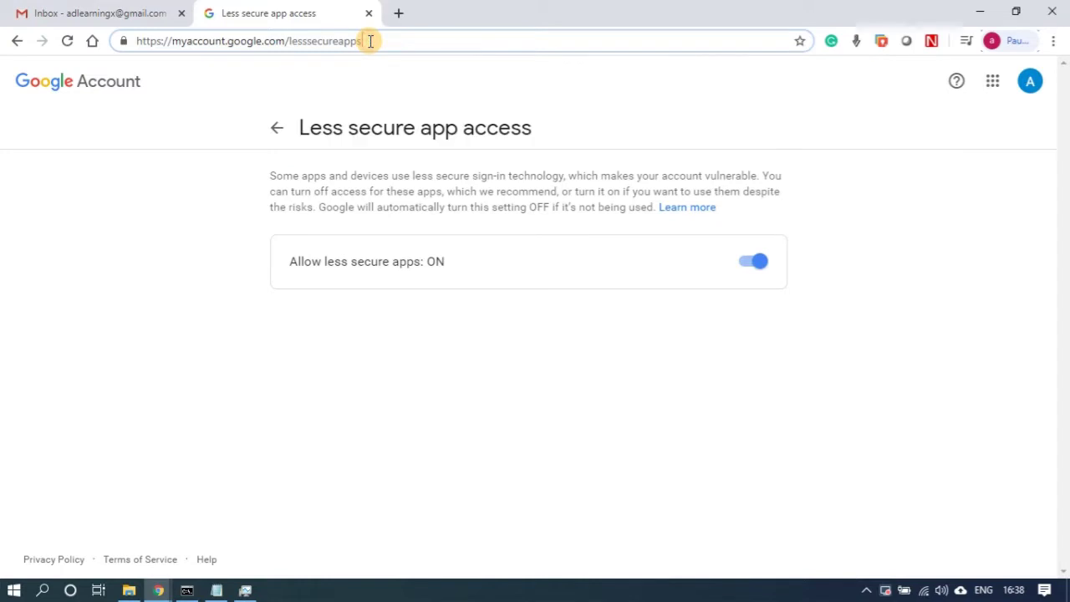
click(756, 262)
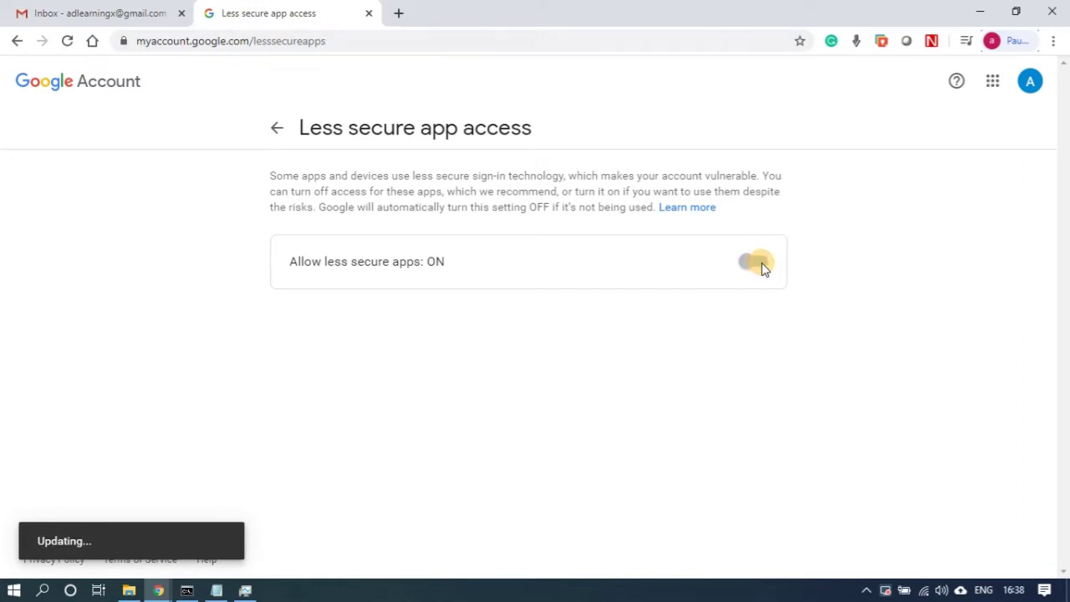
click(761, 265)
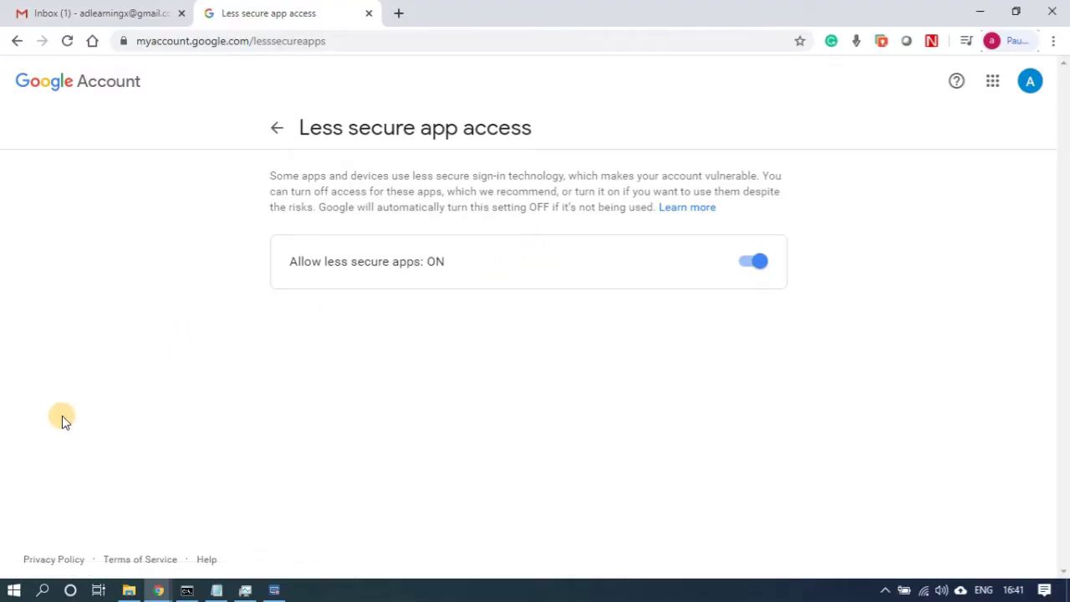
Launch Outlook 2016 from the Start menu app list
click(17, 590)
scroll(147, 327, down, 15)
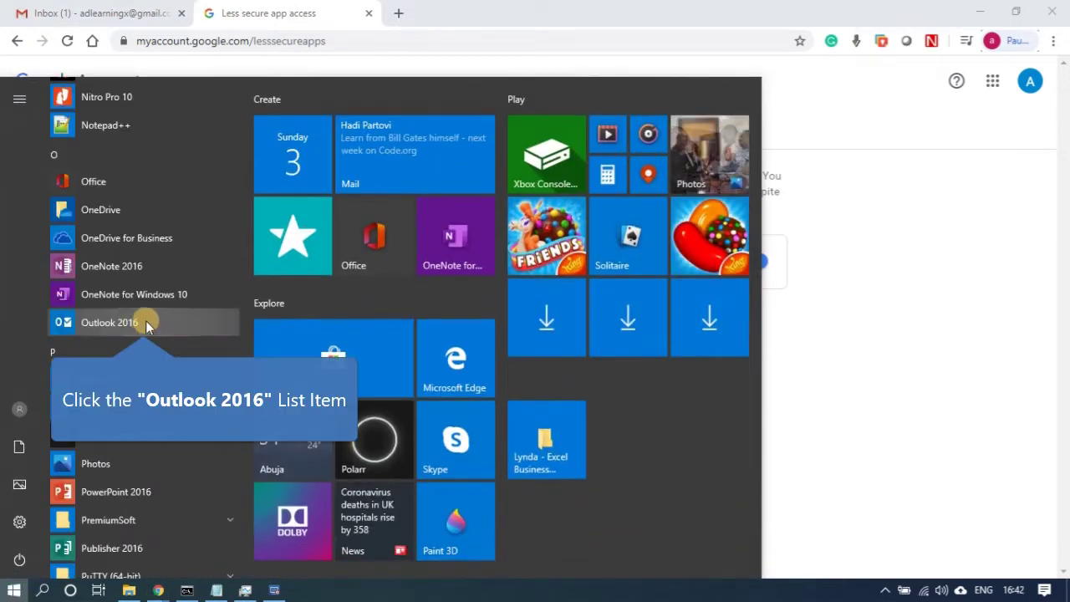
click(147, 326)
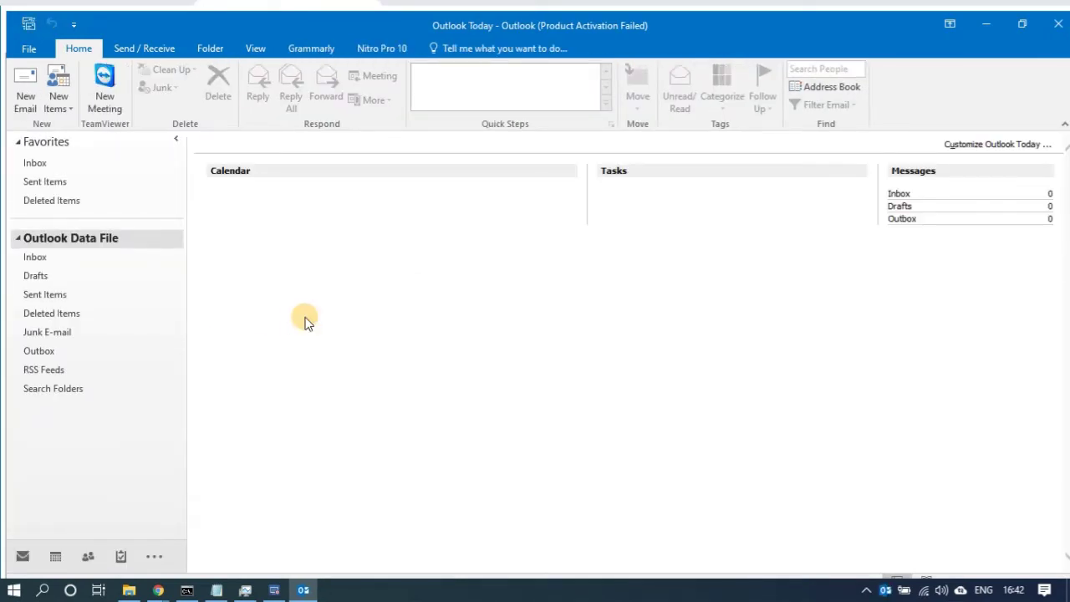
Open File > Info > Account Settings to show the empty e-mail accounts list
click(28, 48)
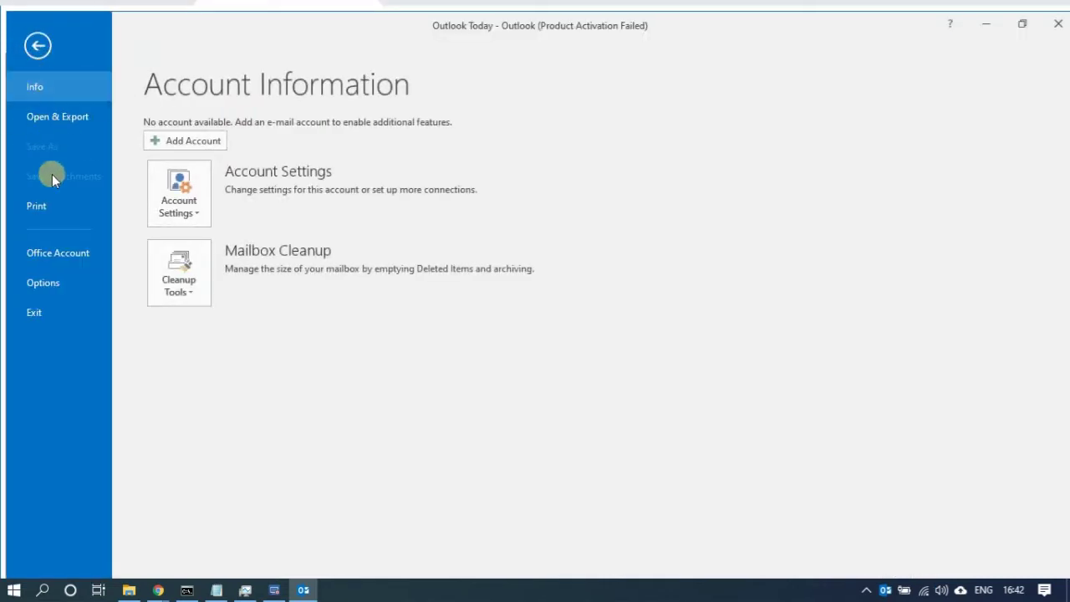
click(194, 211)
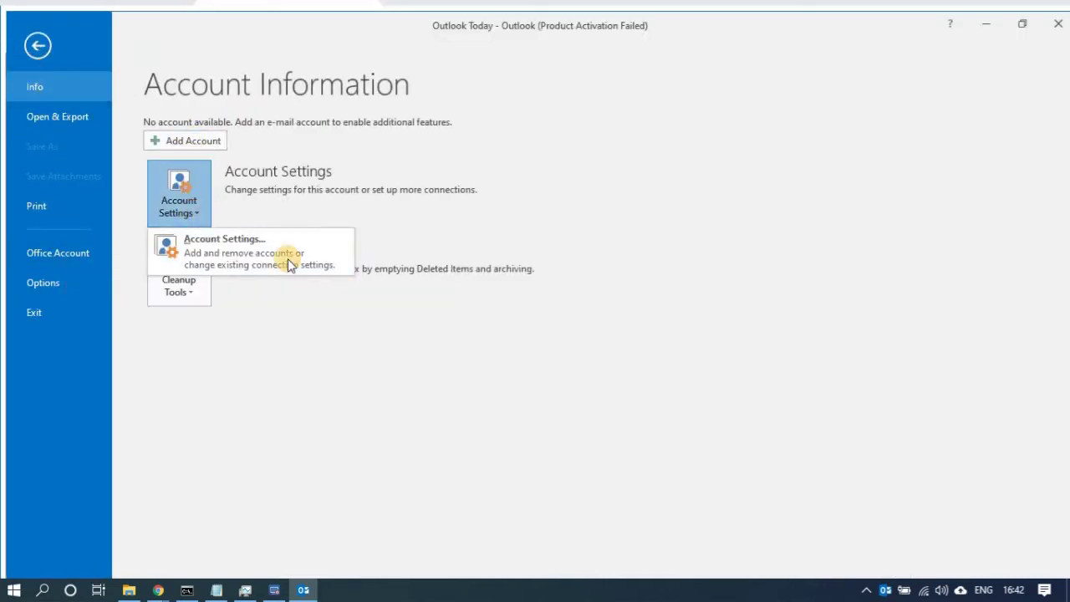
click(228, 257)
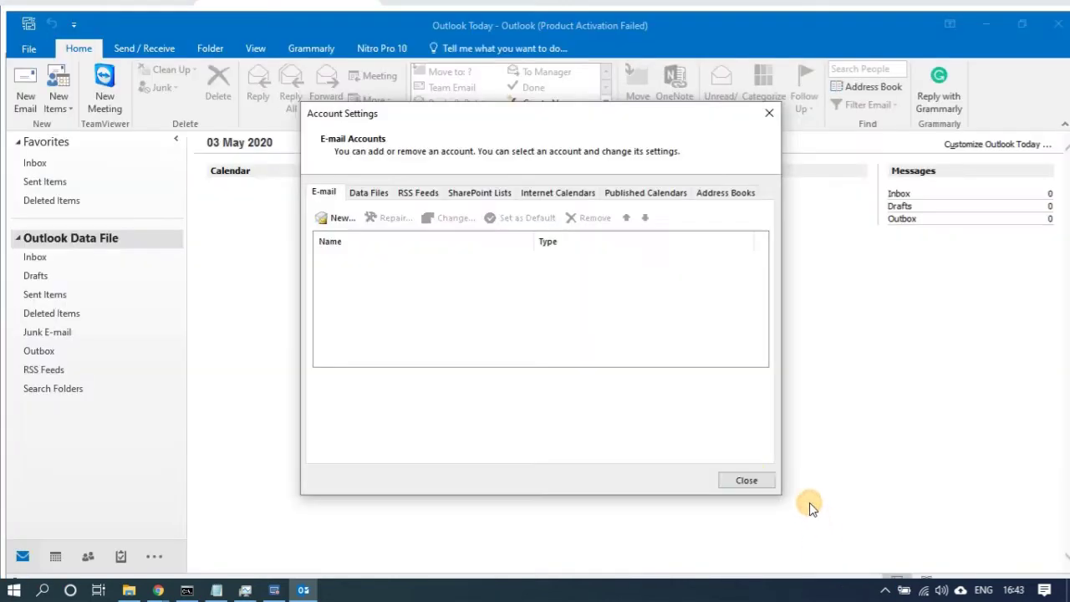
Add a new account with manual setup, choosing POP or IMAP as the service type
click(330, 219)
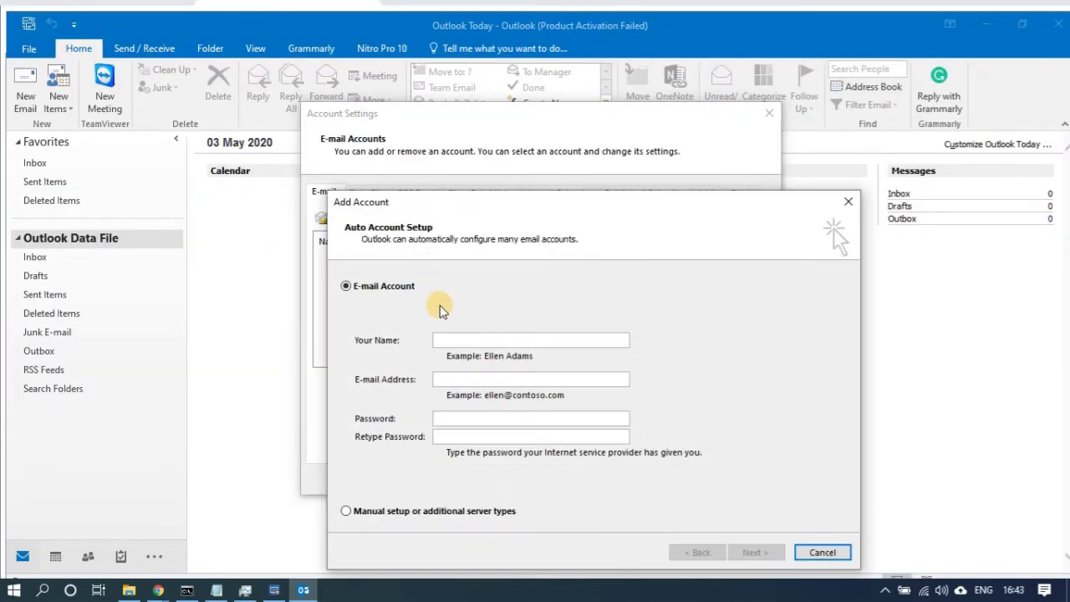
click(358, 511)
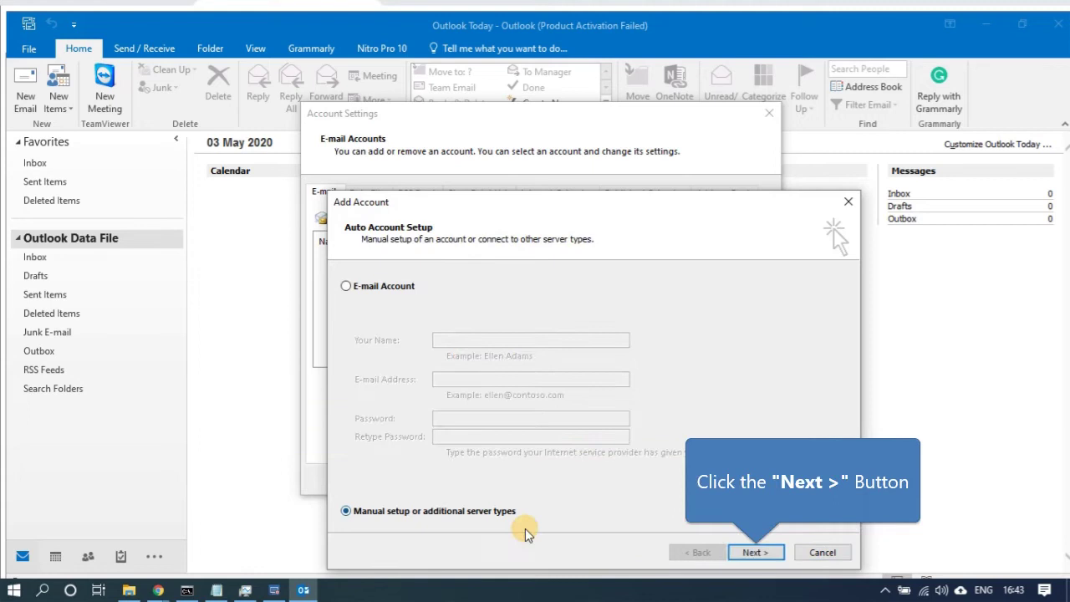
click(752, 553)
click(388, 319)
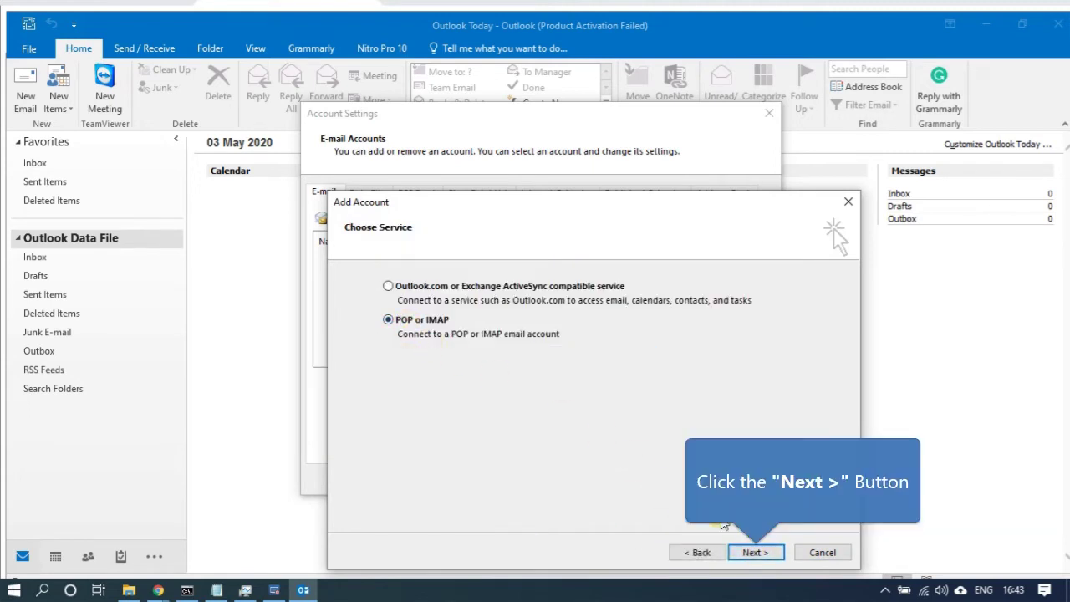
click(752, 553)
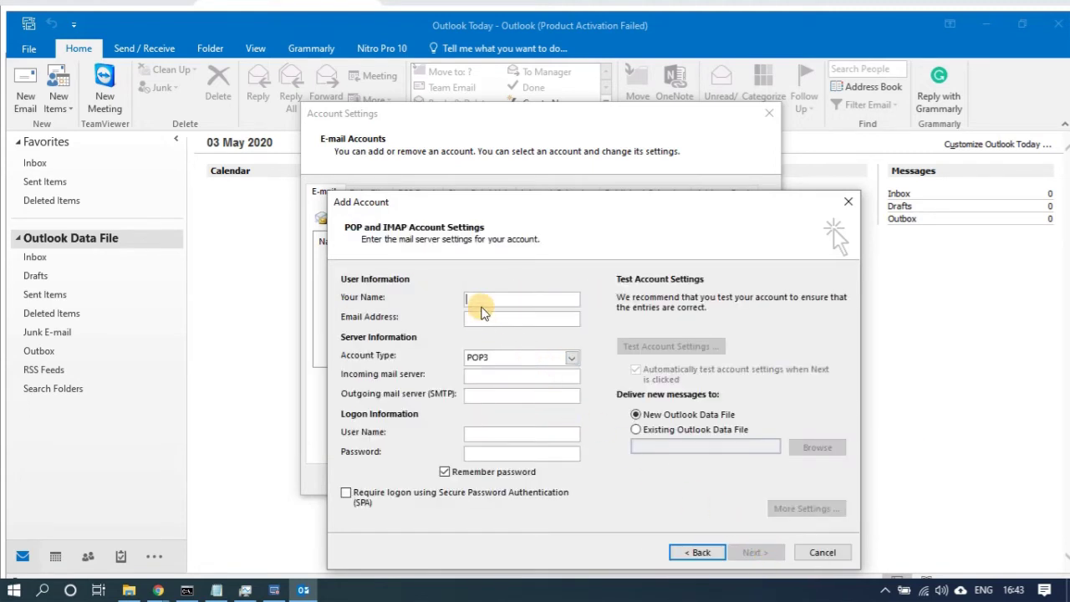
Enter the account's display name and the Gmail e-mail address
click(481, 303)
text(e)
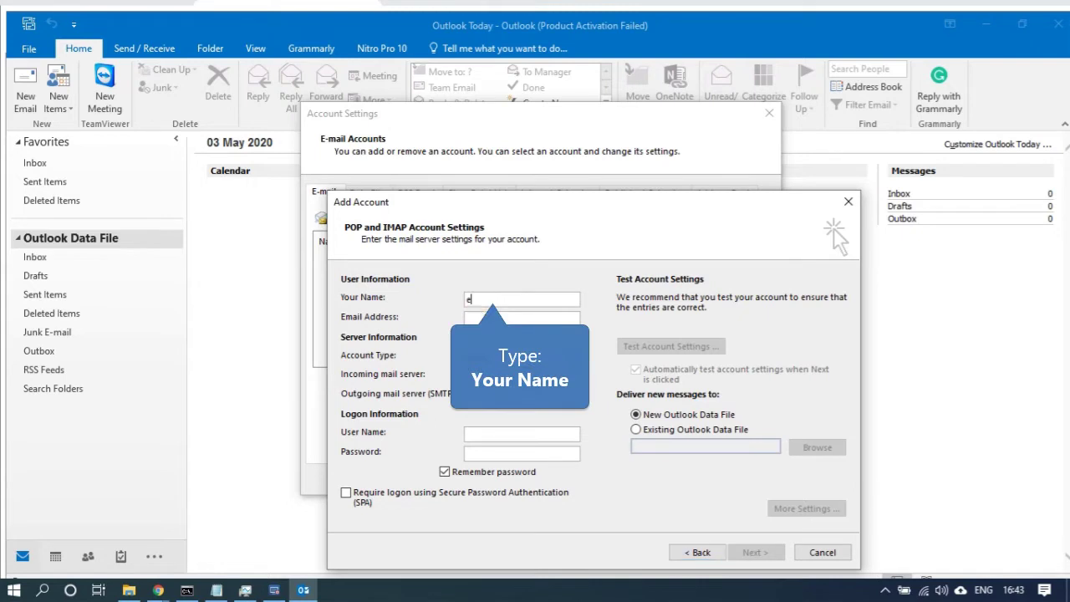
text(learnin)
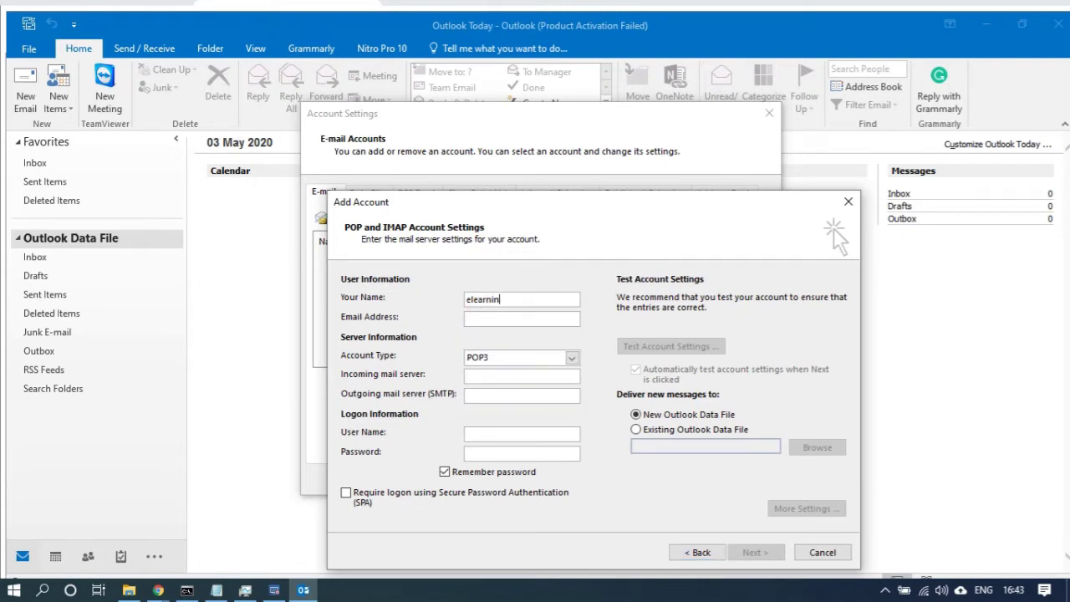
text(gX)
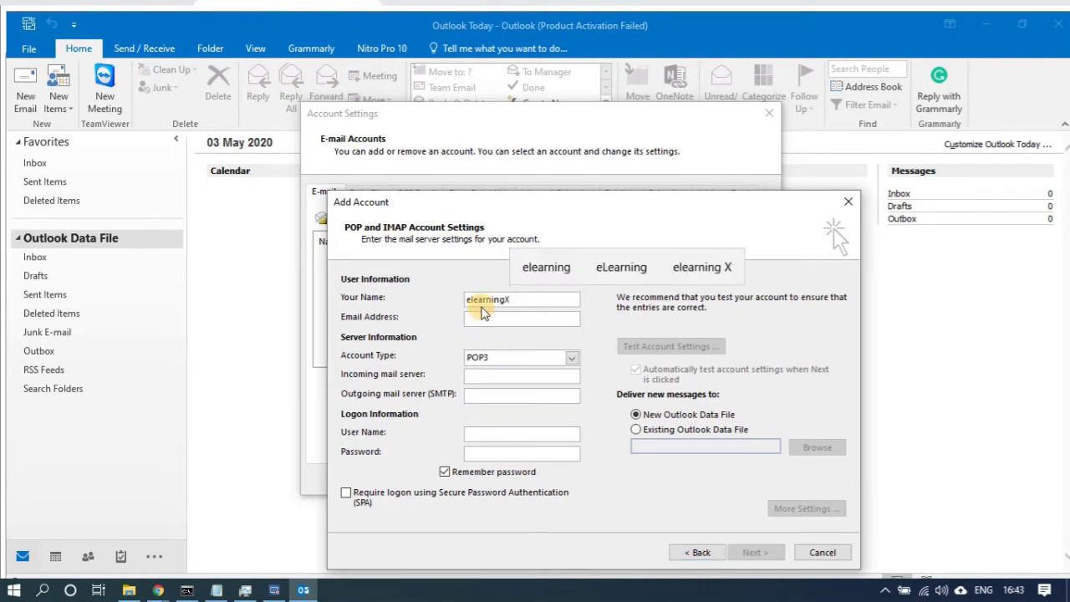
key(Tab)
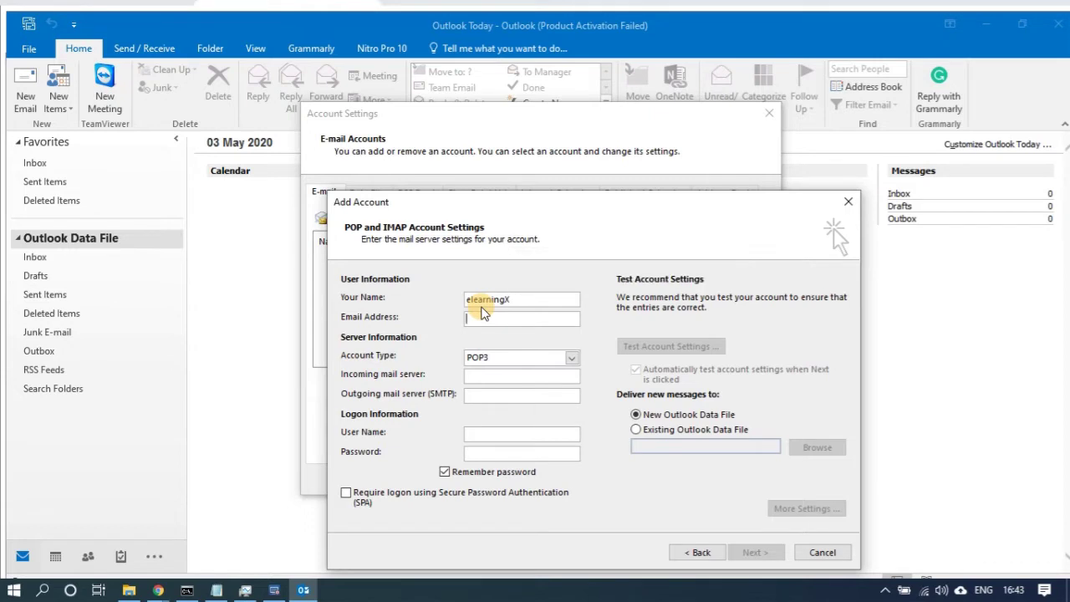
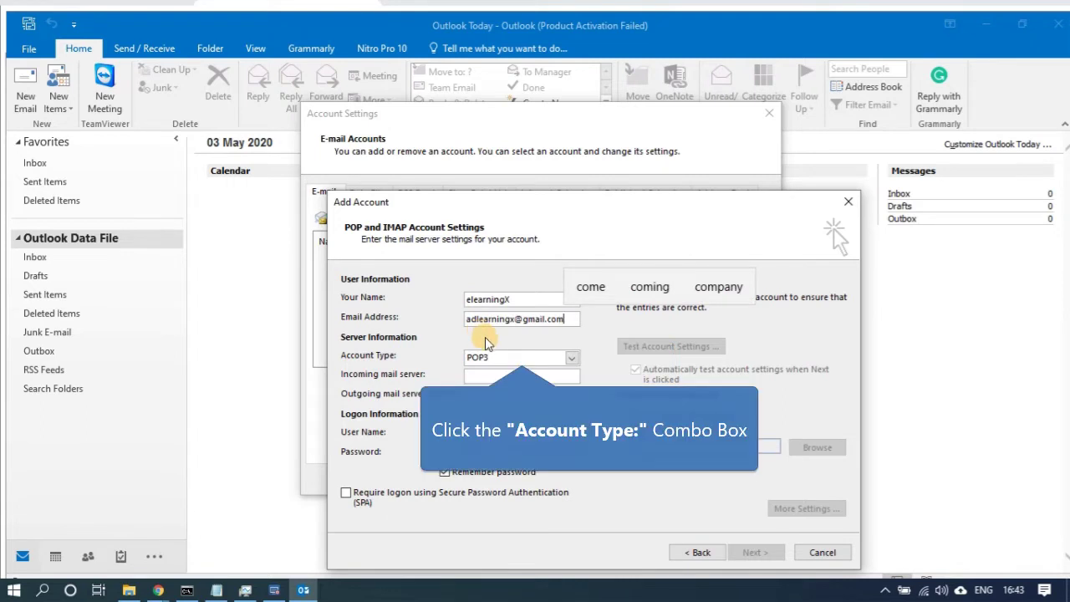
Set account type IMAP, incoming server imap.gmail.com and outgoing server smtp.gmail.com
click(489, 360)
click(476, 382)
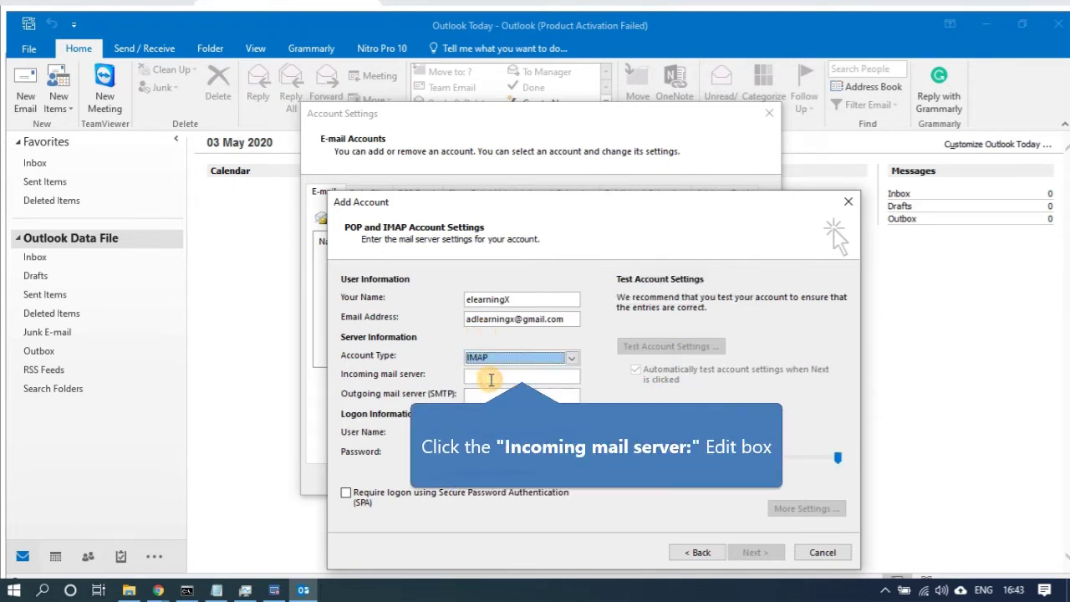
text(im)
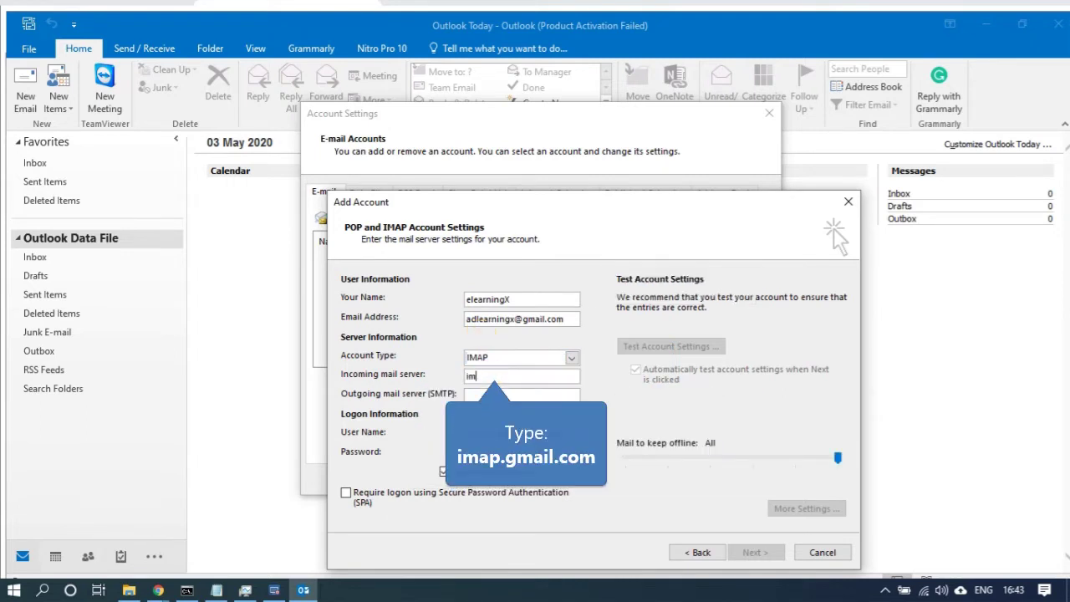
text(ap.gmail.com)
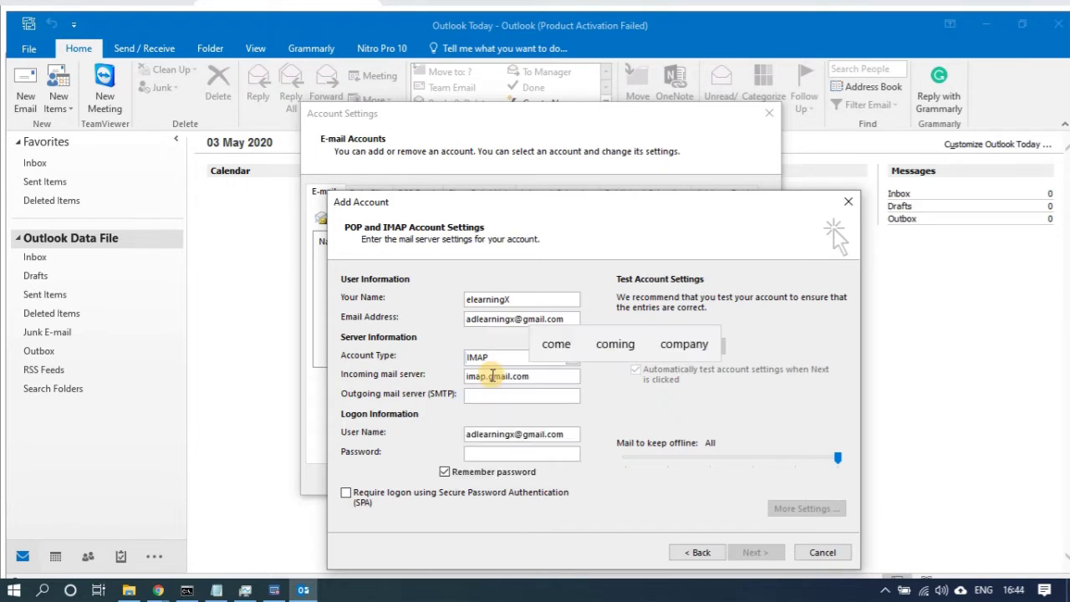
click(489, 393)
text(s)
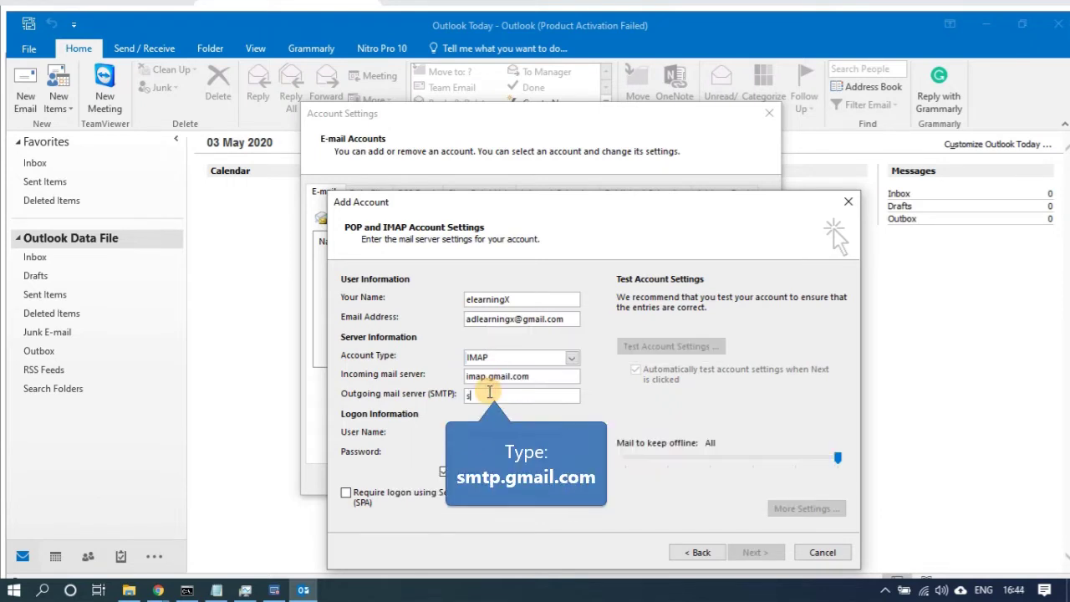
text(mtp)
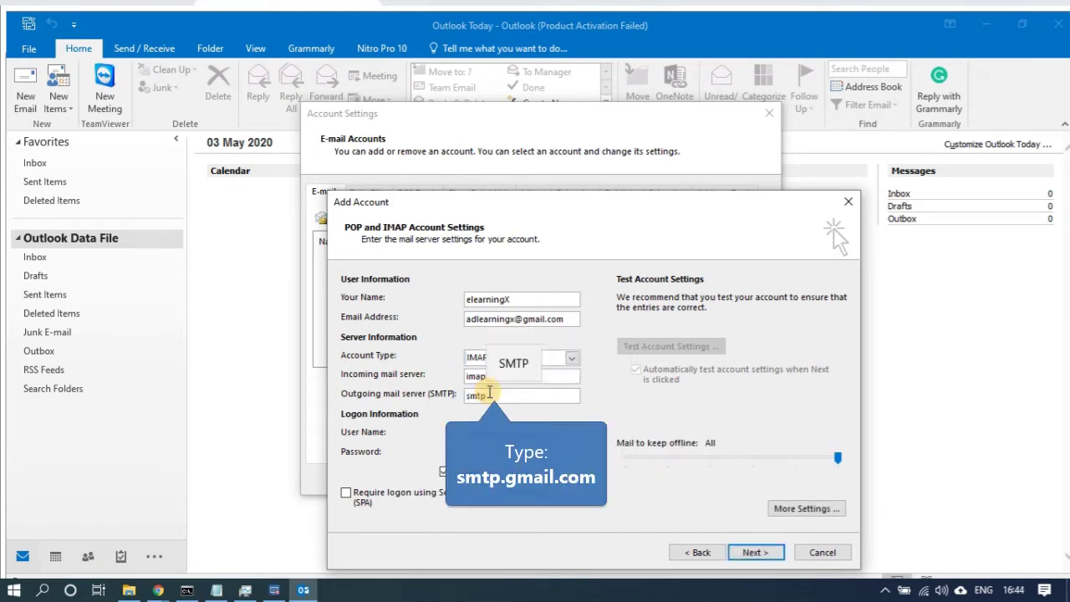
text(.gmail.com)
click(512, 452)
Enter the account password and require authentication for the outgoing SMTP server
text(********)
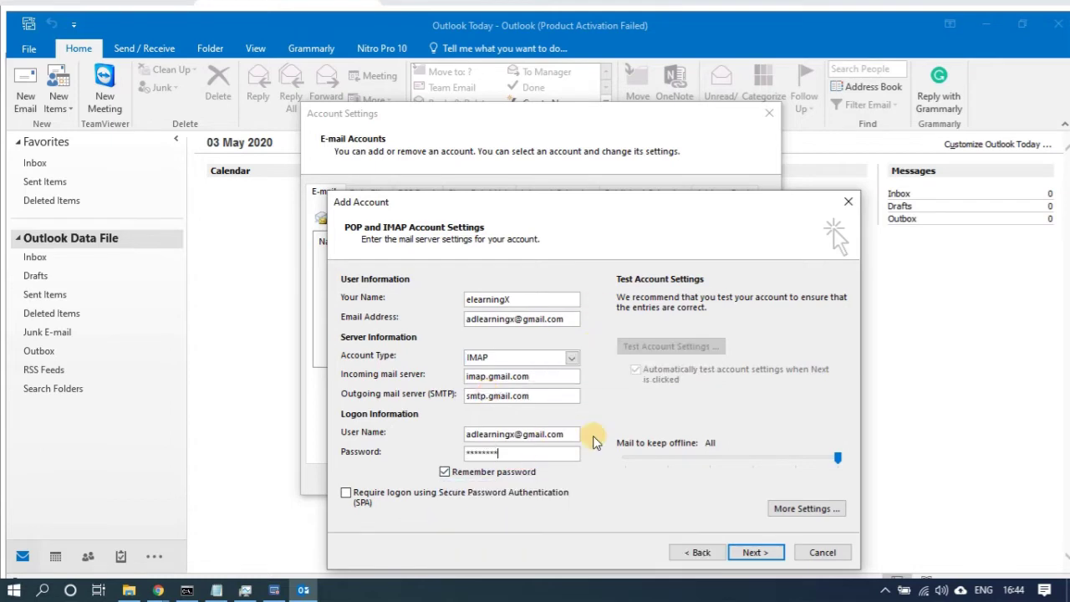
click(774, 508)
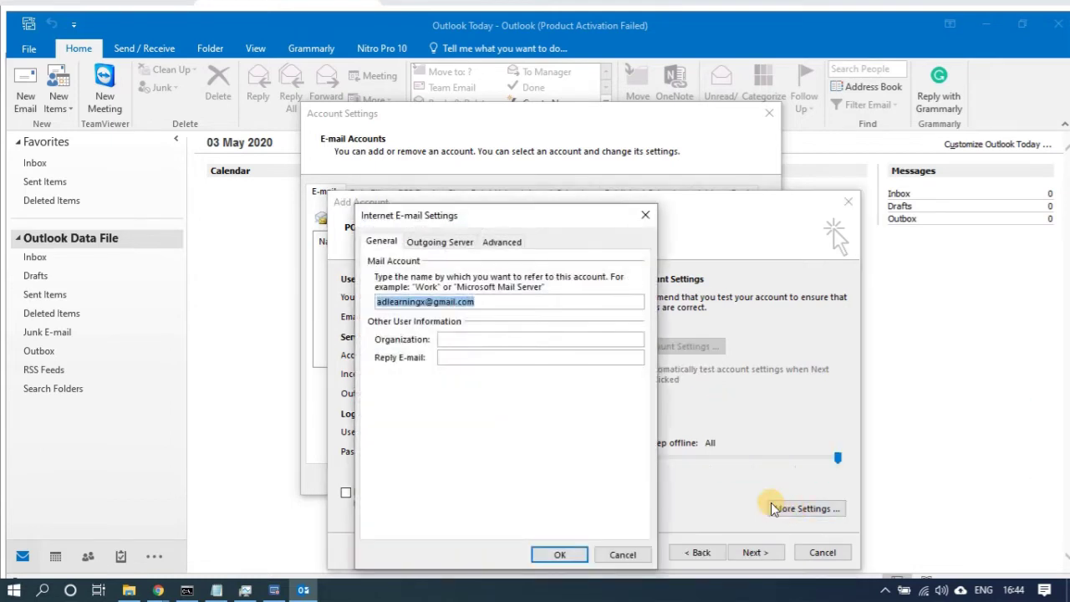
click(441, 244)
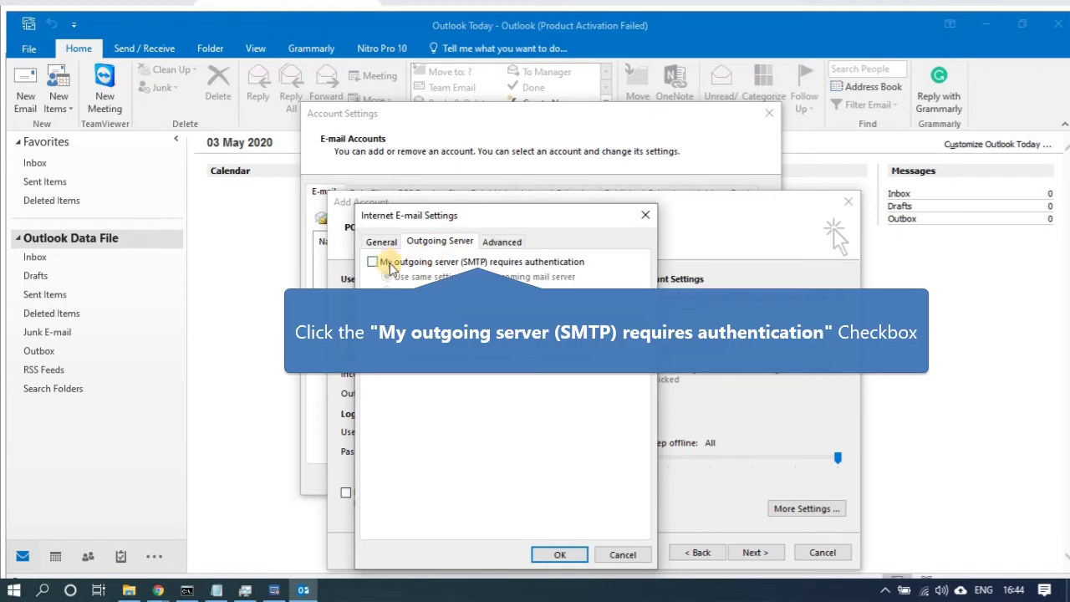
click(373, 262)
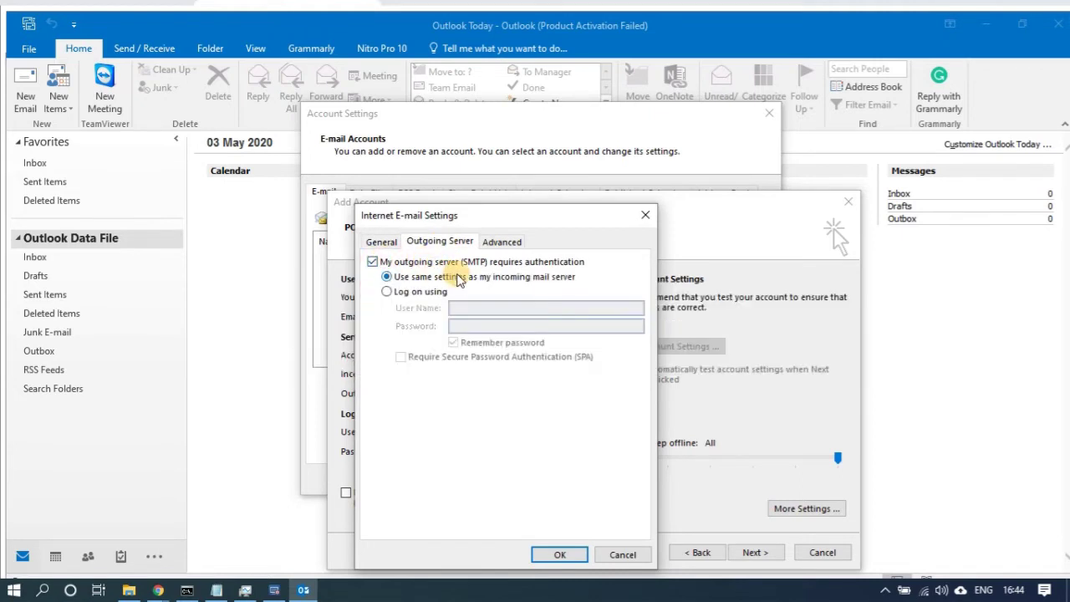
Set the IMAP port to 993 with SSL and outgoing encryption to Auto, then apply
click(501, 242)
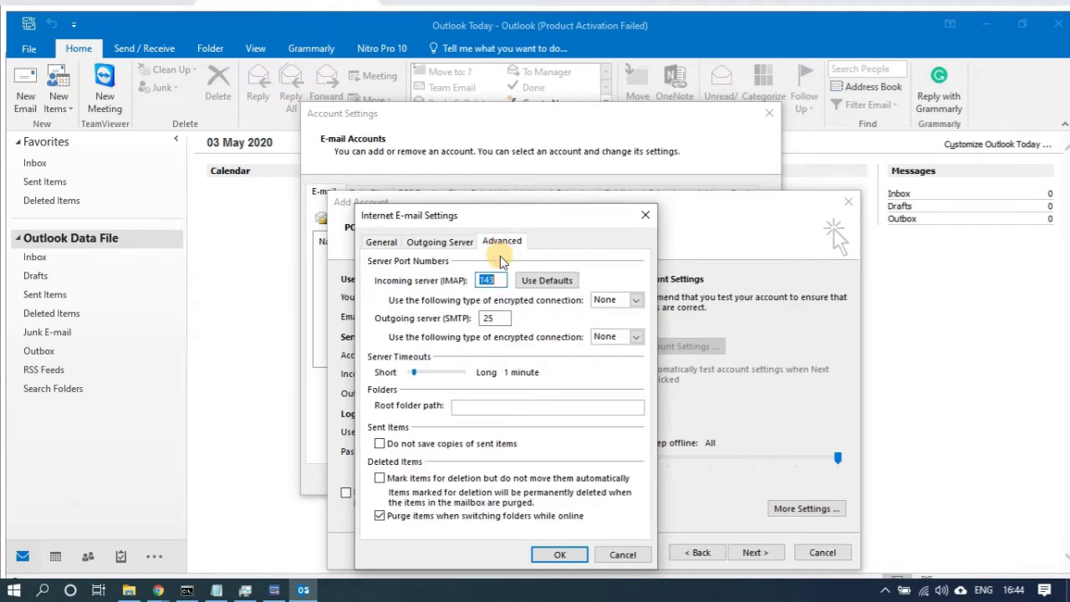
text(993)
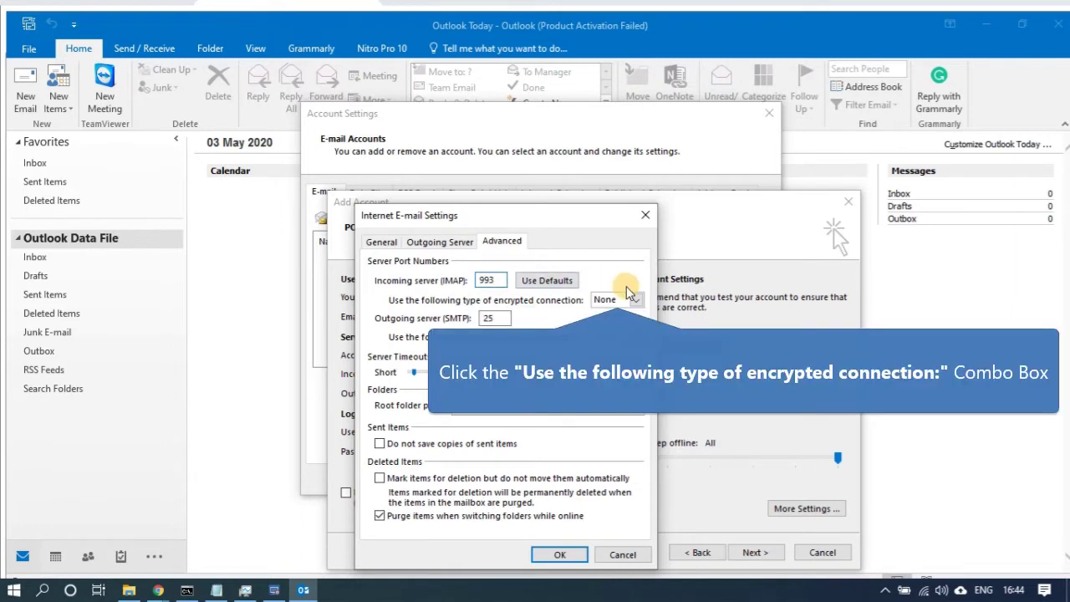
click(618, 299)
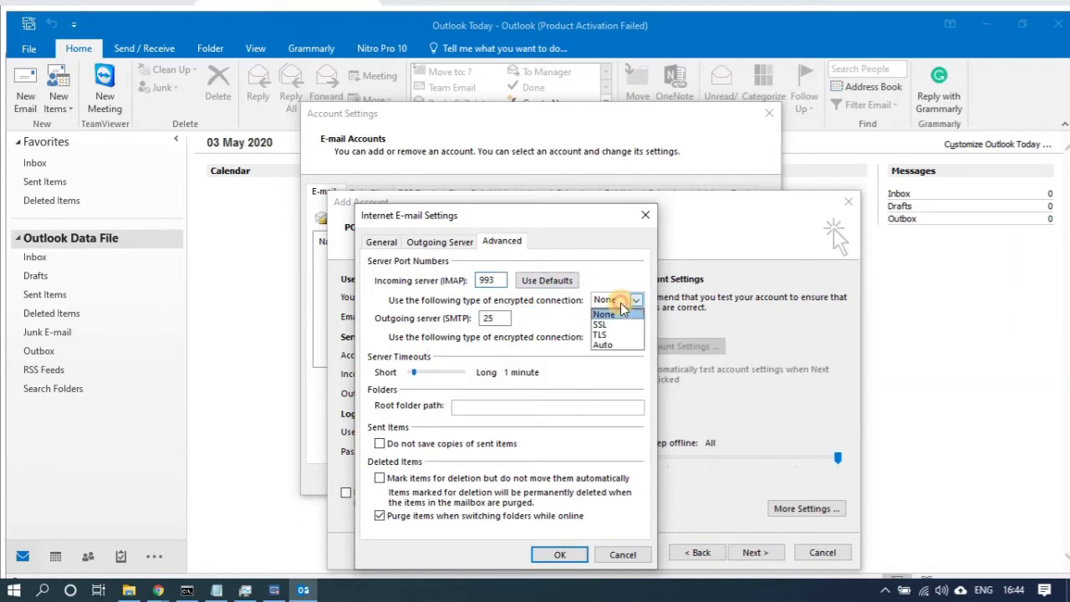
click(617, 324)
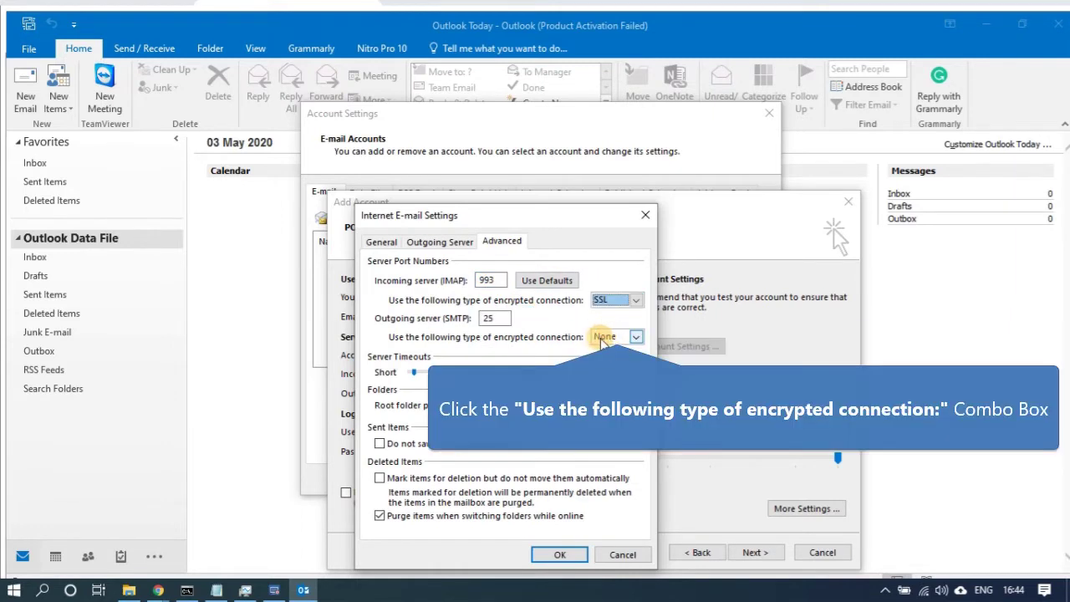
click(604, 339)
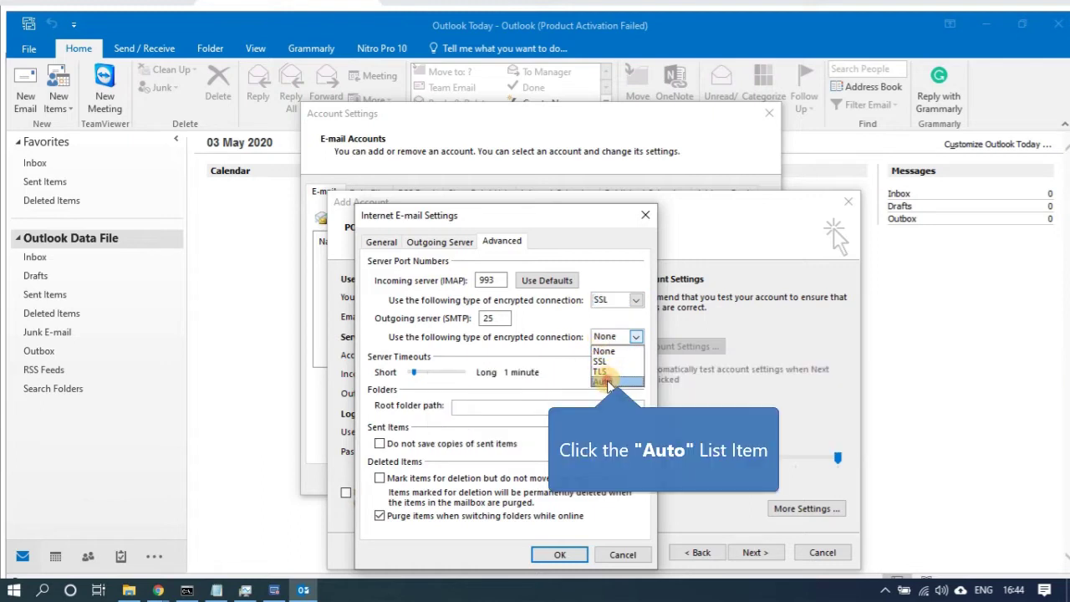
click(608, 382)
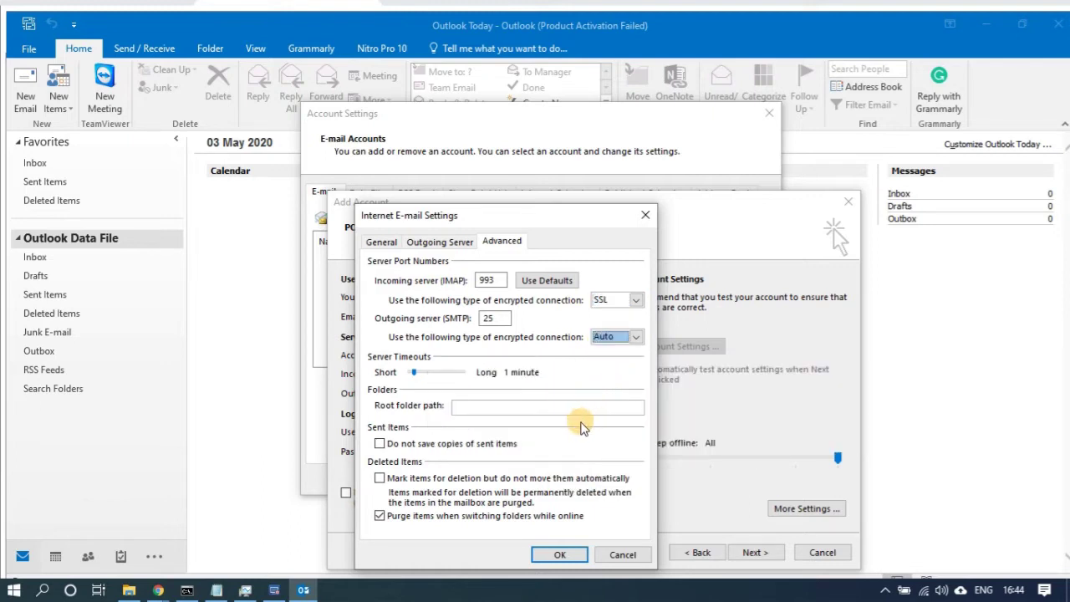
click(559, 555)
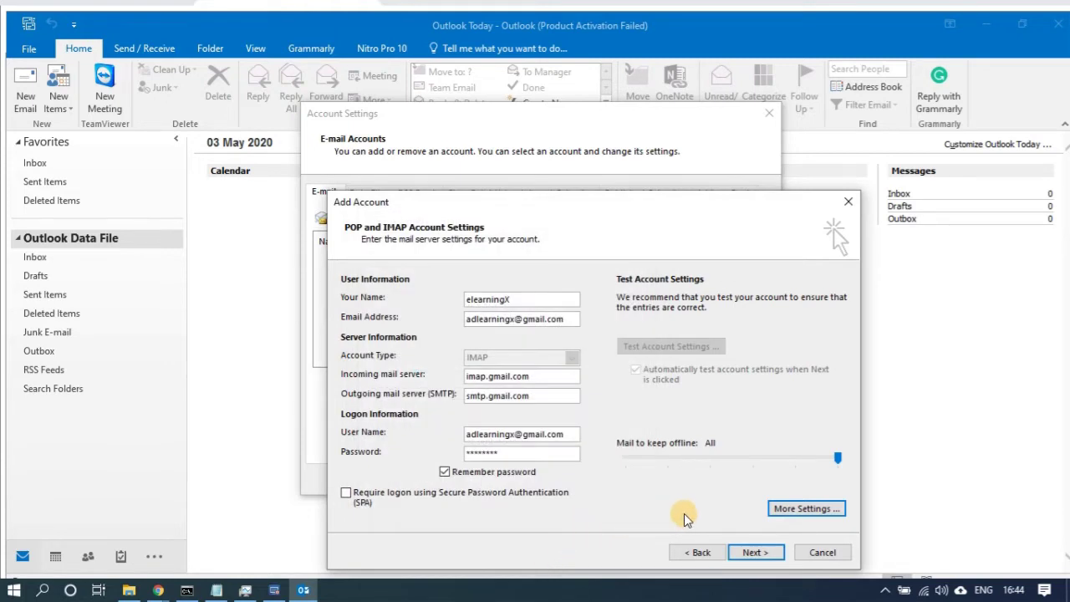
Run the account test, finish adding the Gmail IMAP account, and close Account Settings
click(752, 552)
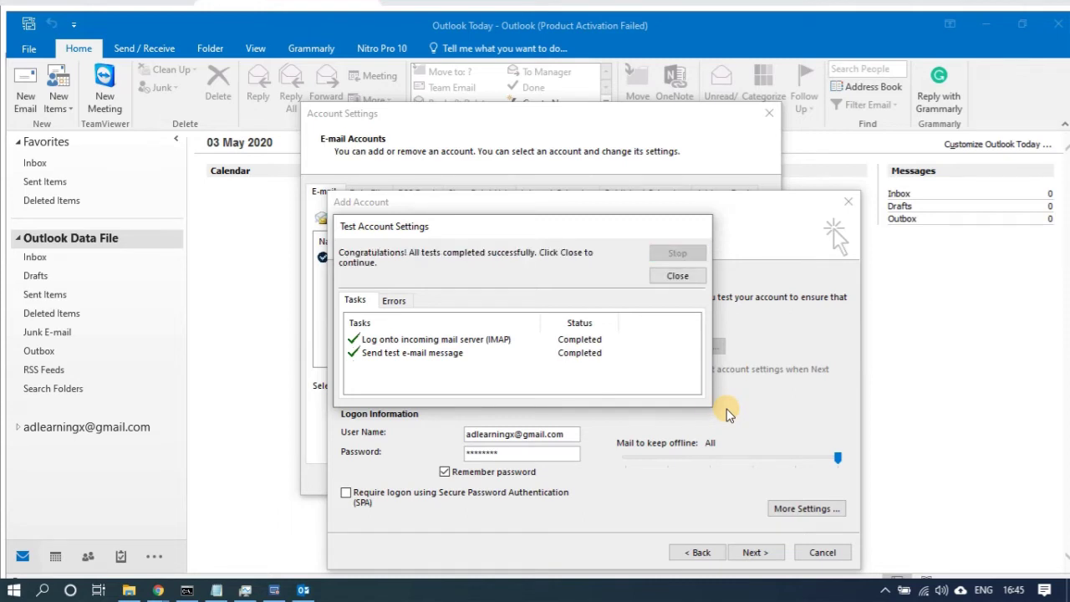
click(678, 277)
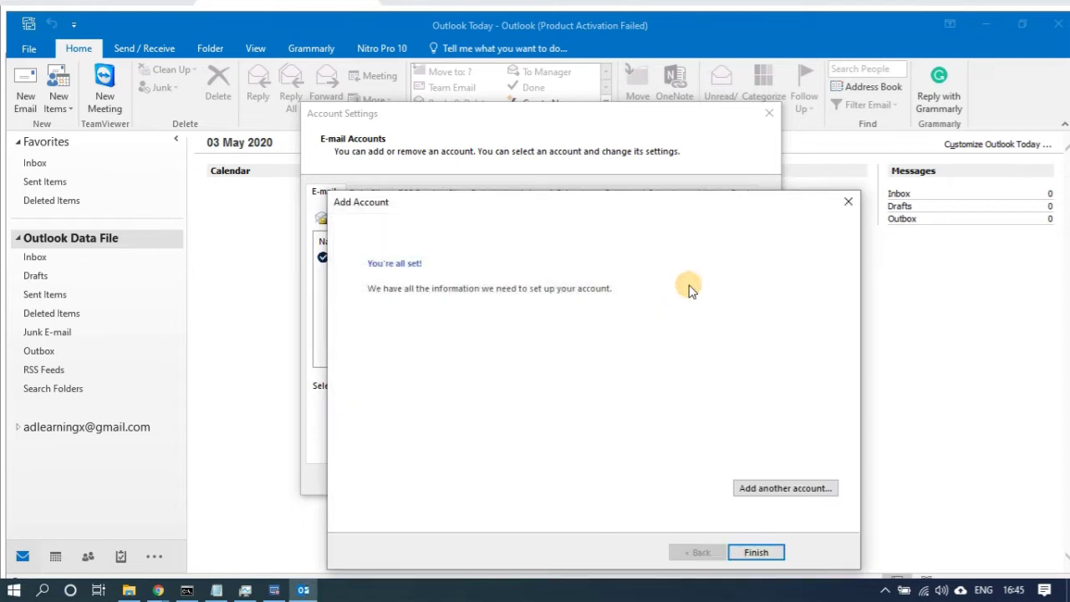
click(761, 552)
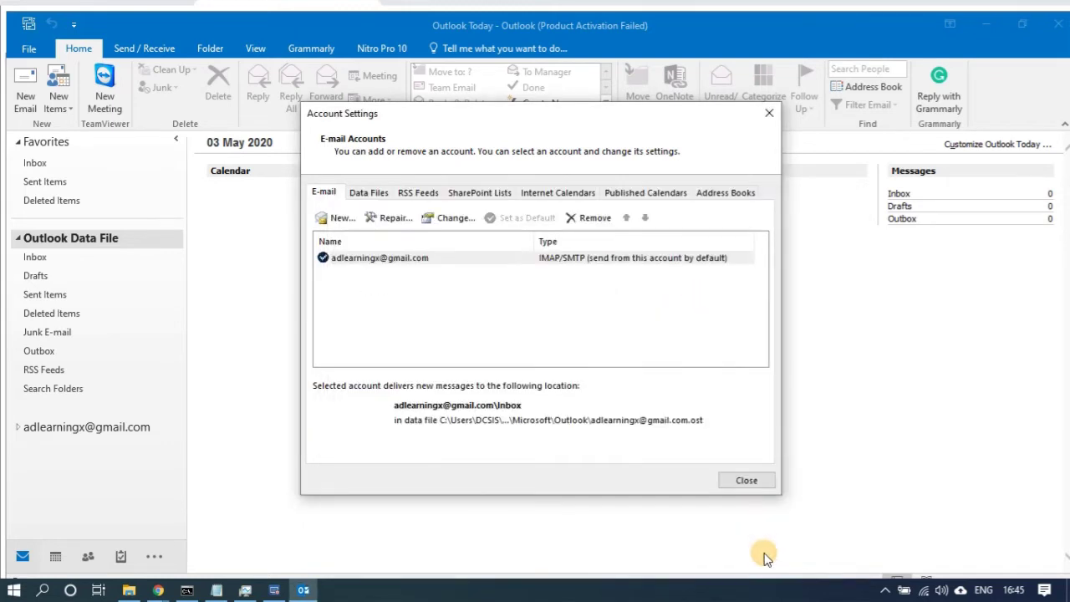
click(747, 482)
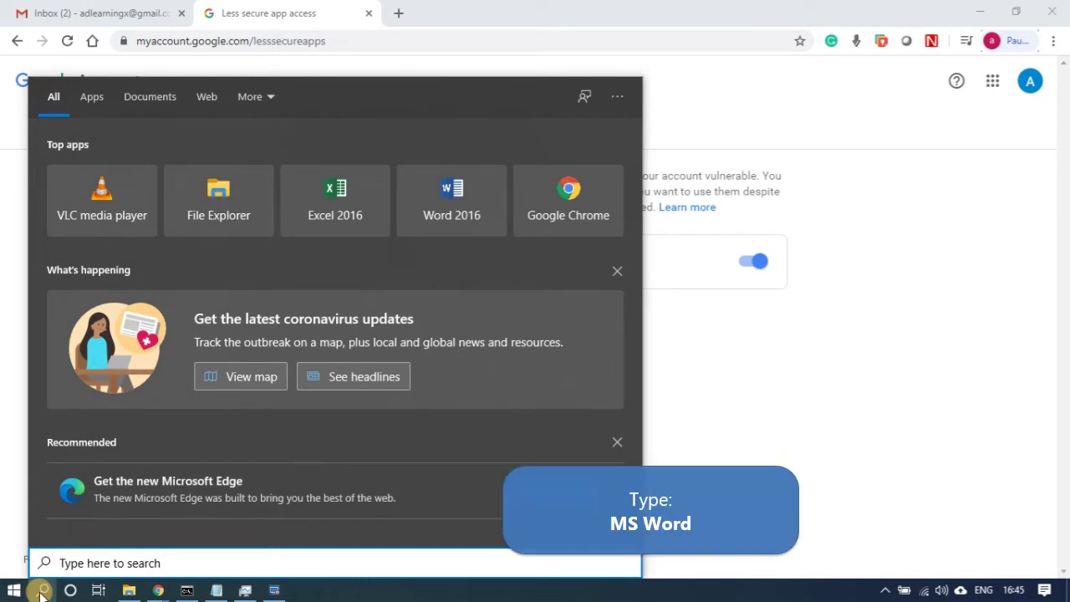
Launch Word 2016 via the msw search and open the recent sampleMessage.docx
text(msw)
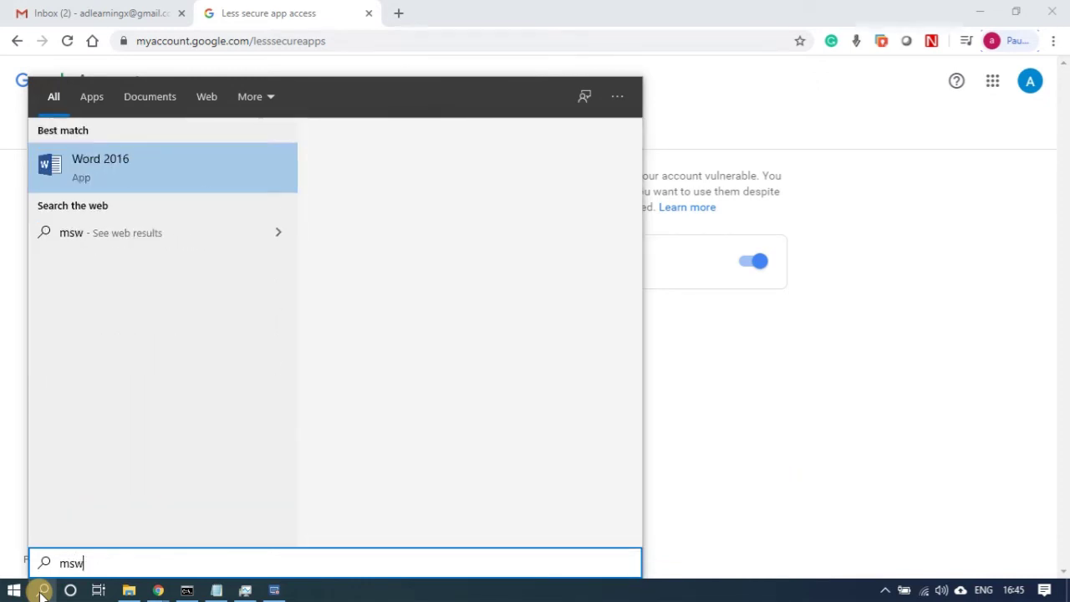
click(91, 168)
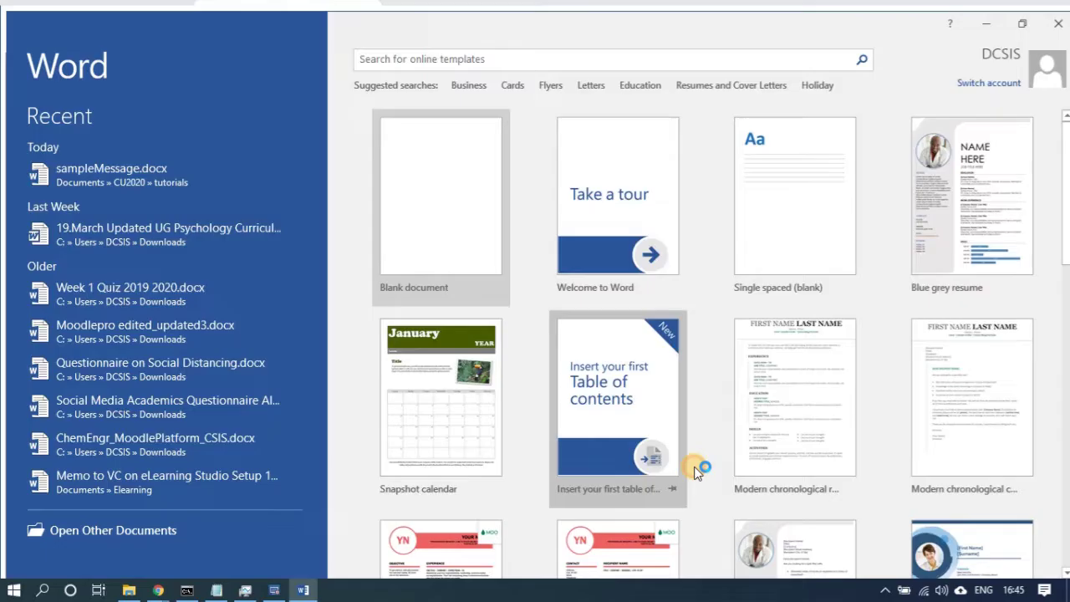
click(89, 170)
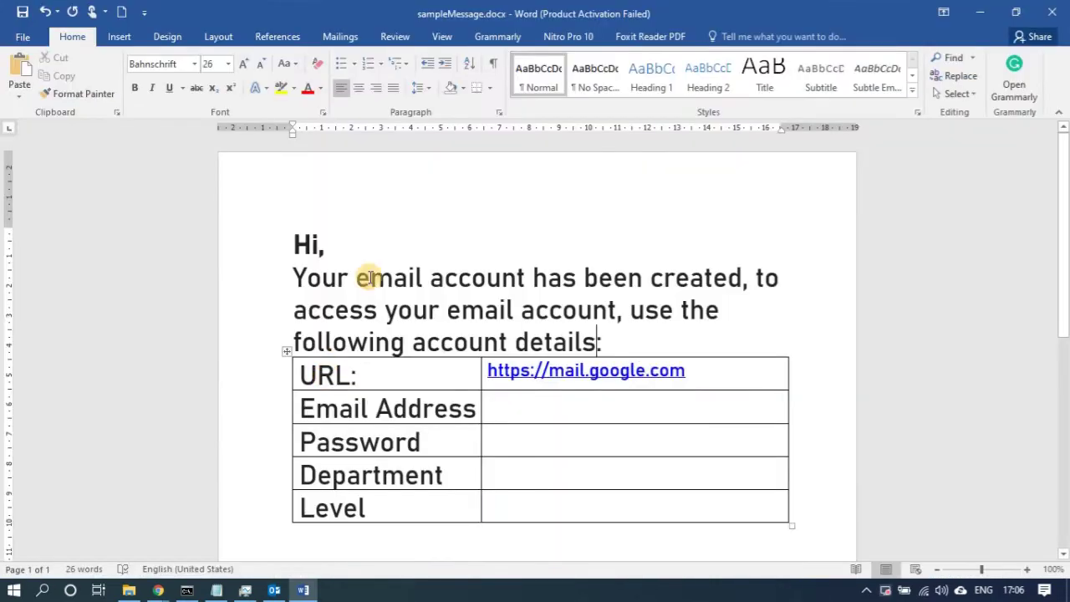
Run the Step-by-Step Mail Merge Wizard on the current document and browse for a recipient list
click(329, 35)
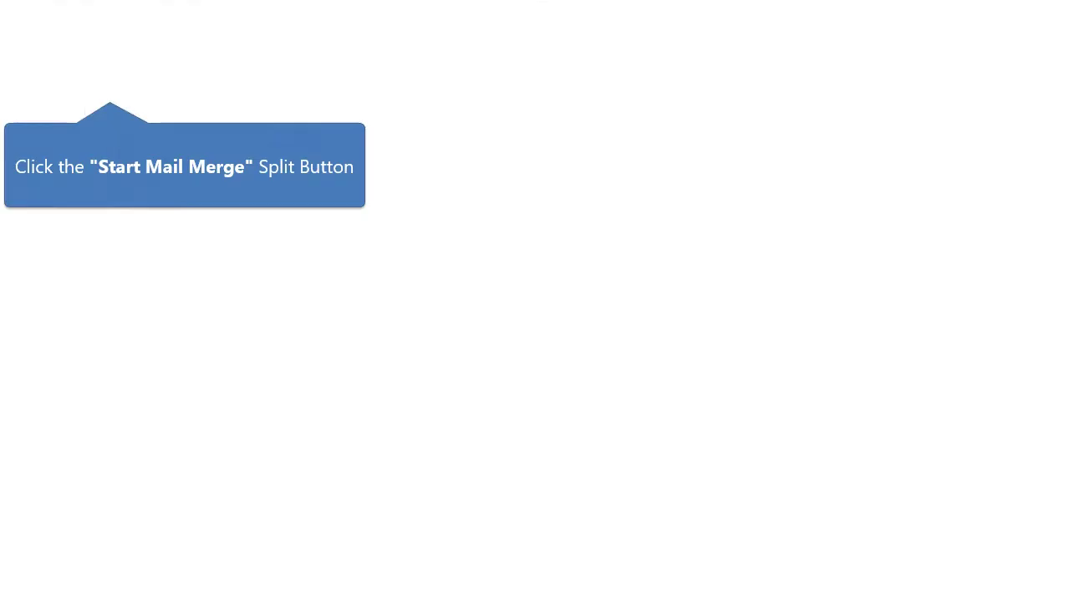
click(124, 98)
click(138, 229)
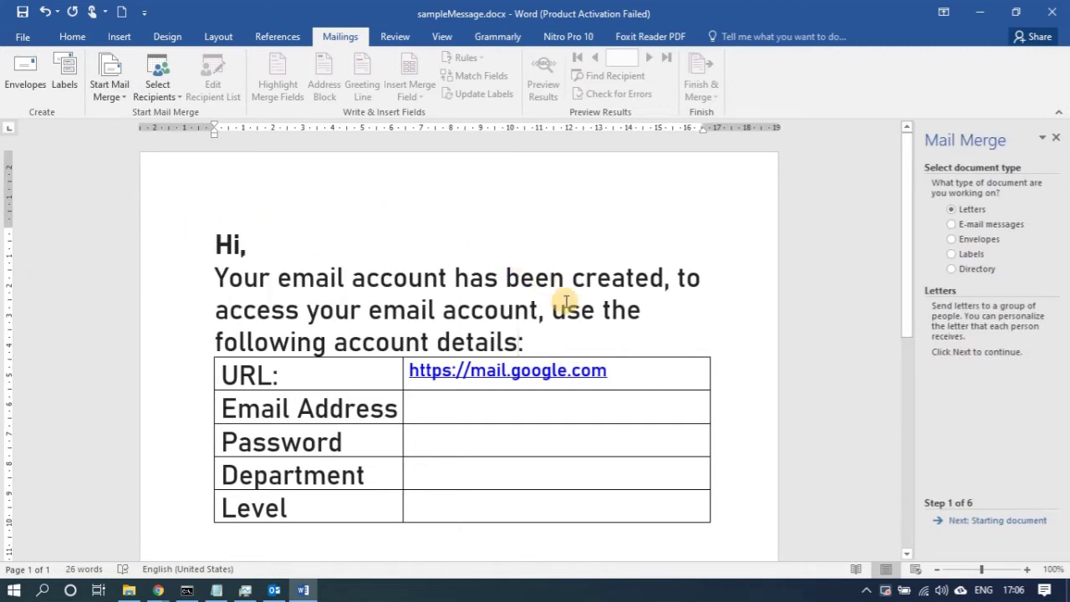
click(981, 522)
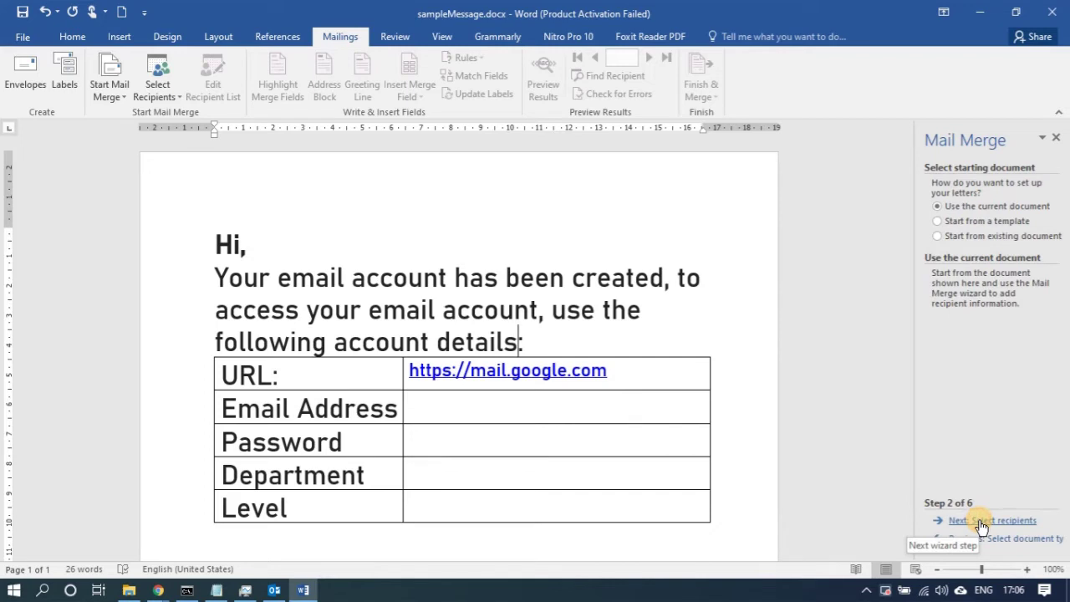
click(937, 206)
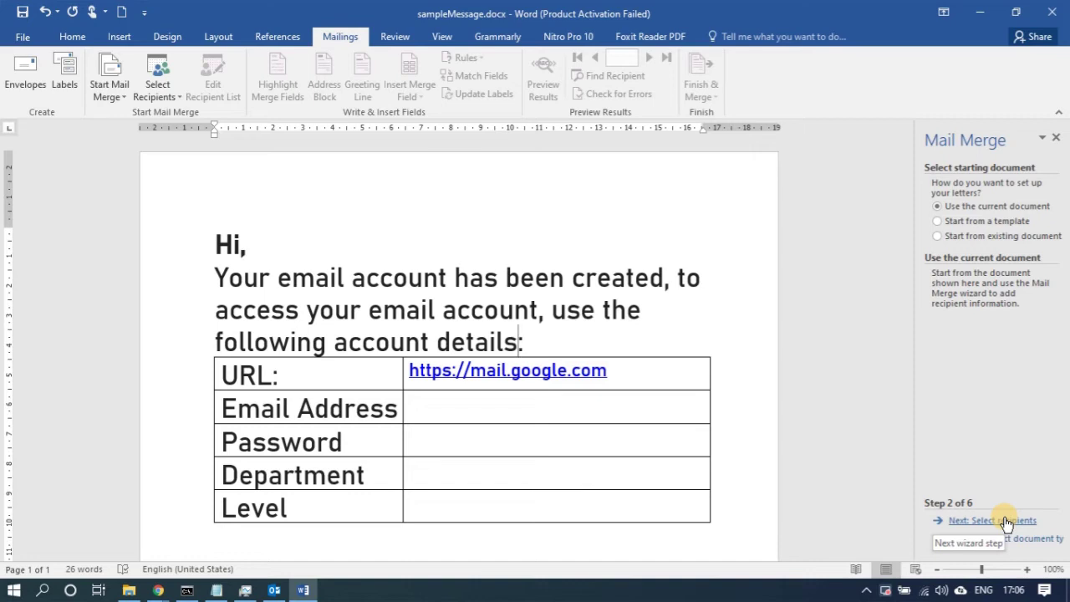
mouse_move(992, 519)
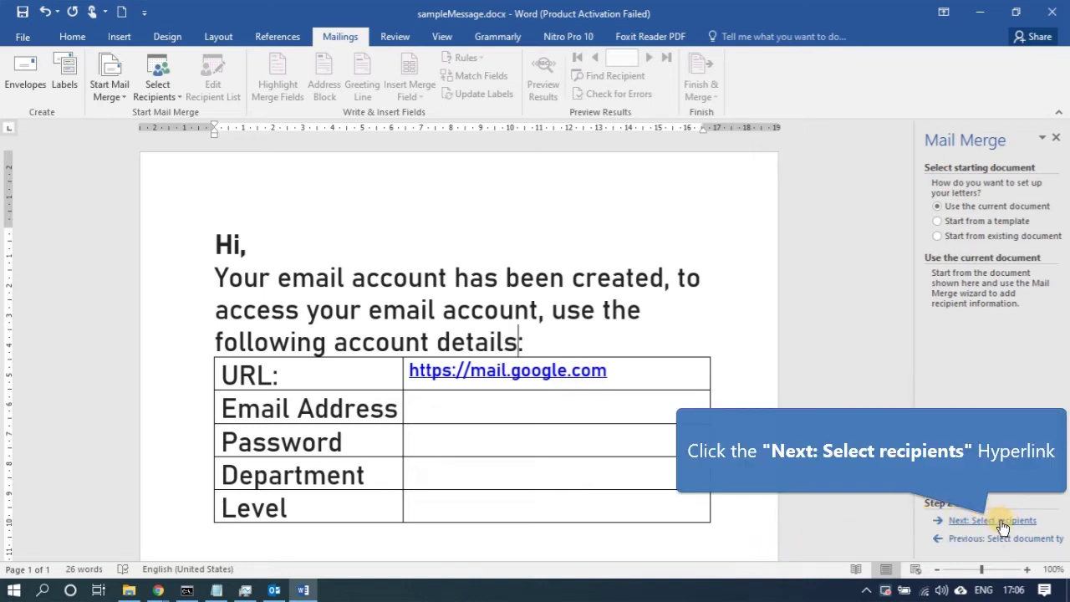
click(994, 520)
click(975, 287)
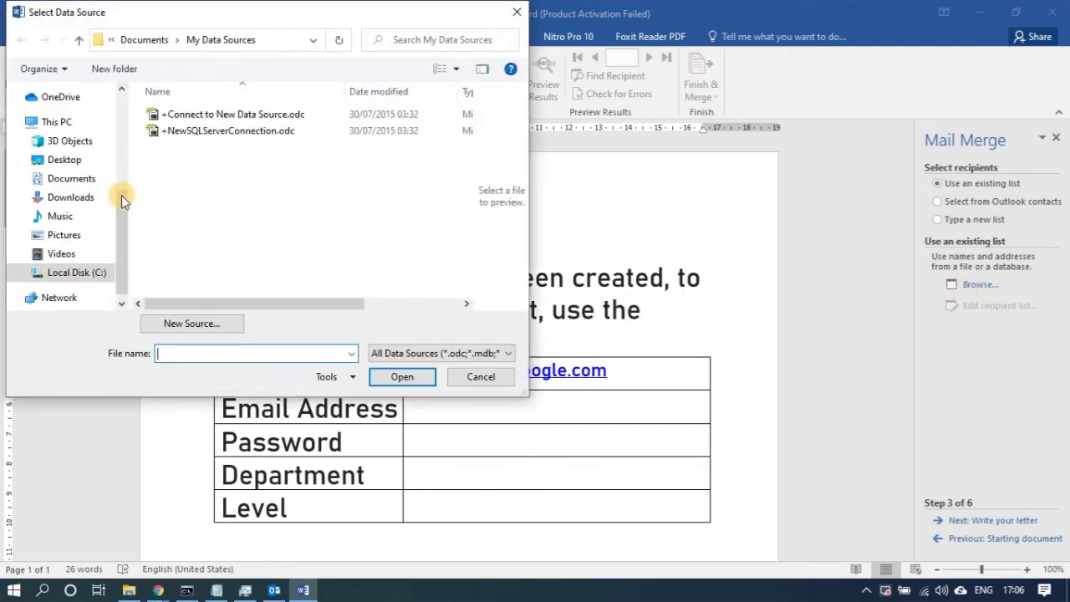
Load tutorials\sampledata.xlsx, use Sheet1$, and accept all four recipients
click(76, 180)
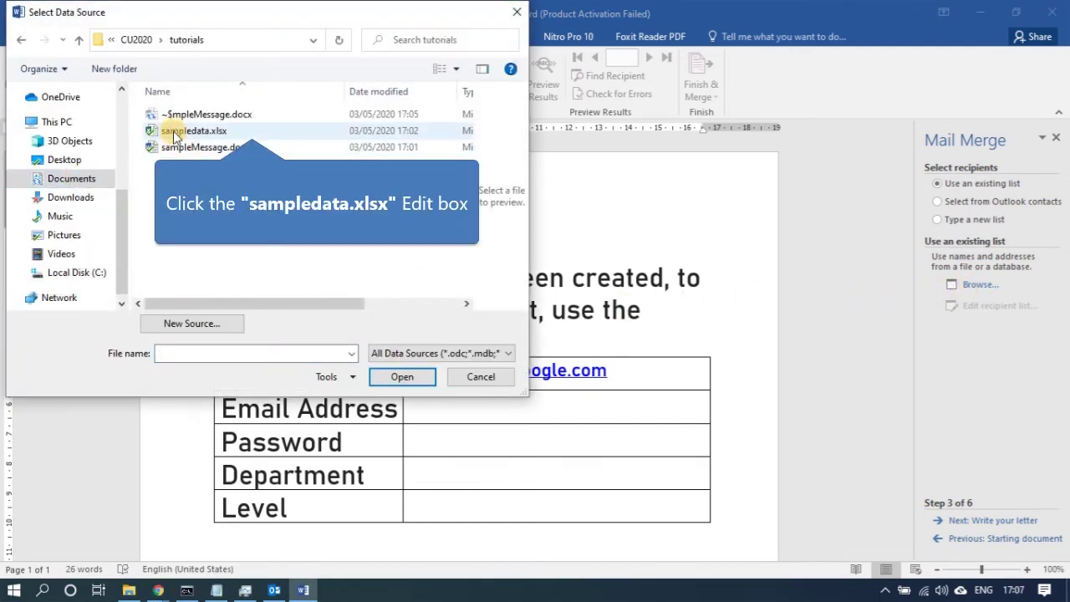
click(173, 130)
click(418, 377)
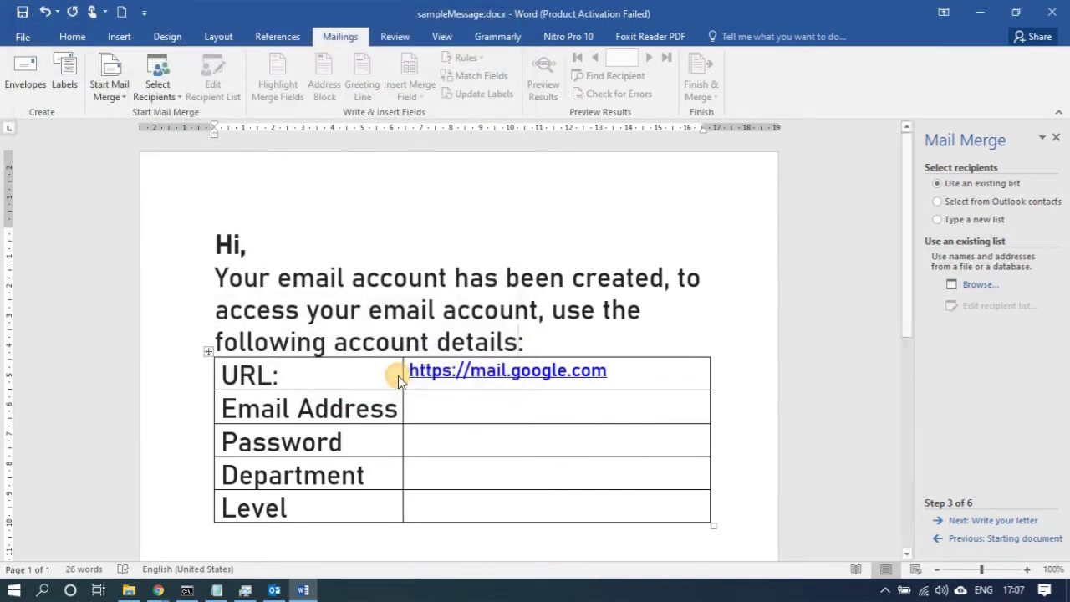
click(633, 351)
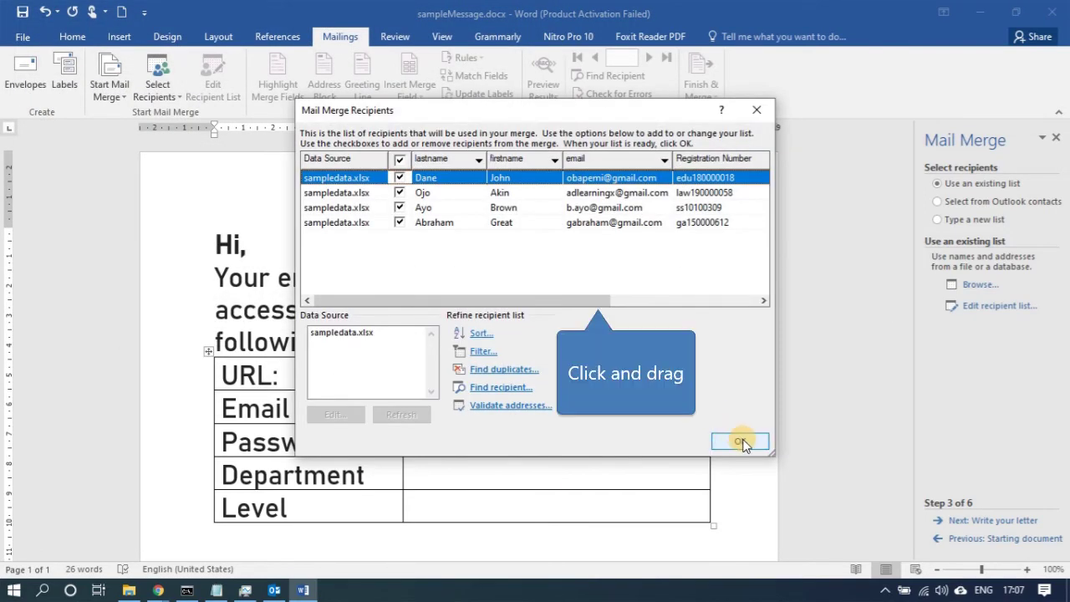
drag(595, 299, 751, 302)
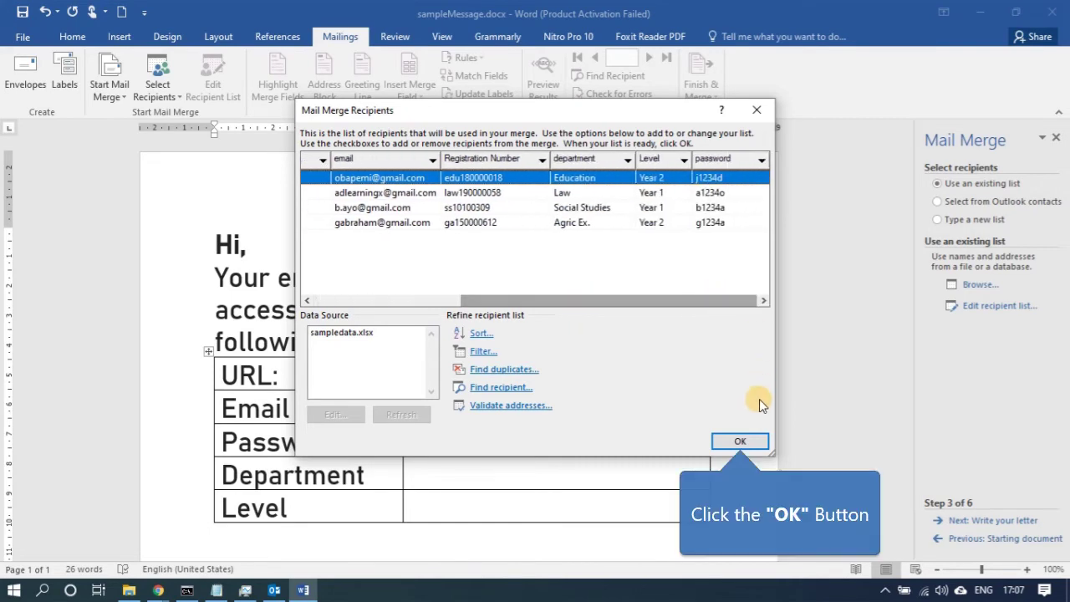
click(740, 440)
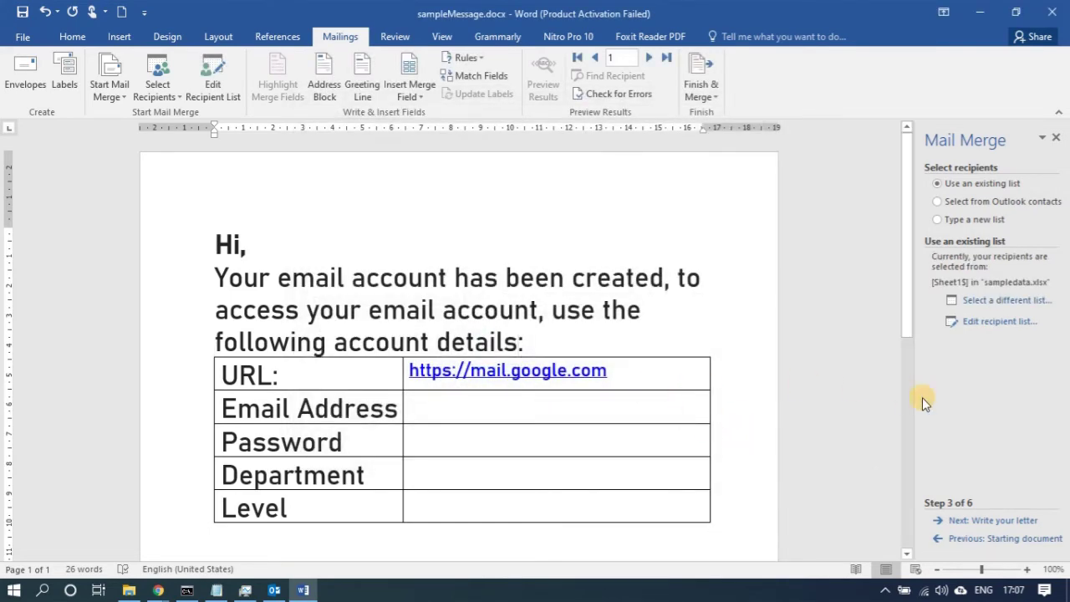
Insert the firstname and lastname merge fields after 'Hi,' in the greeting
click(958, 518)
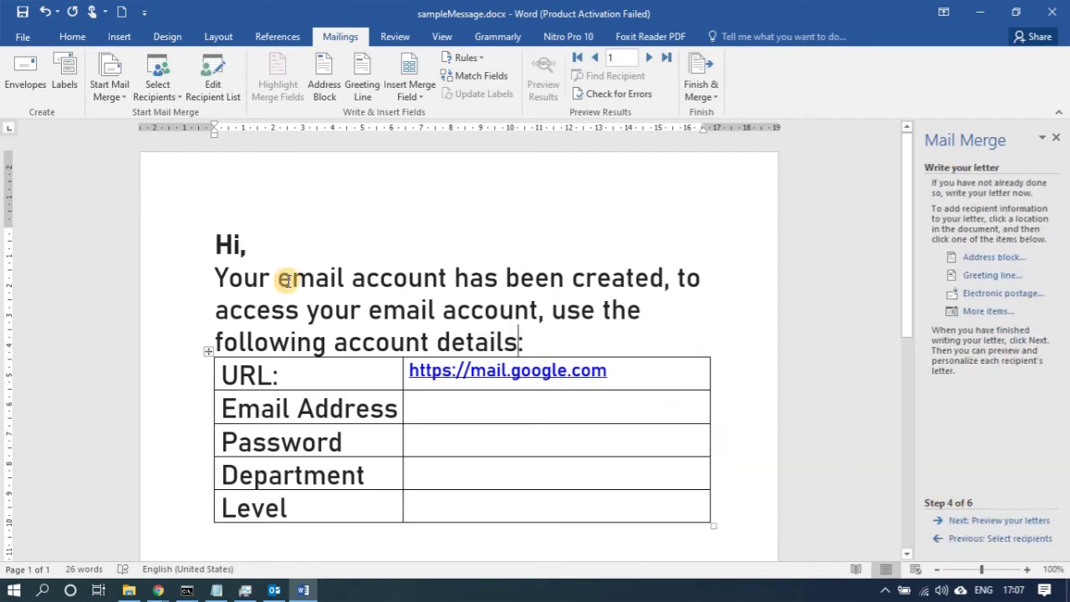
click(237, 246)
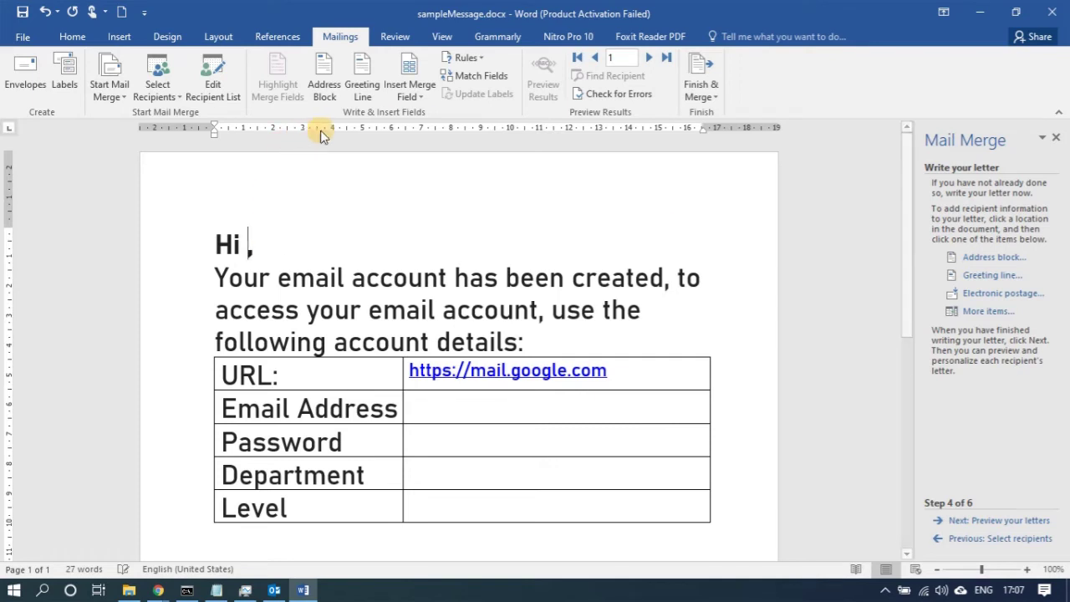
click(415, 98)
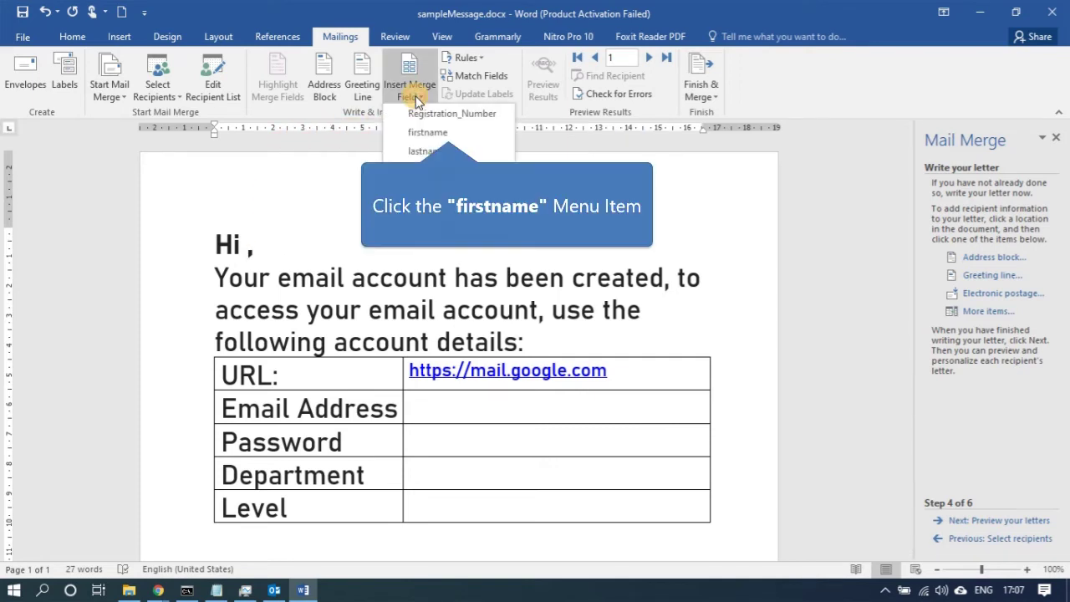
click(428, 138)
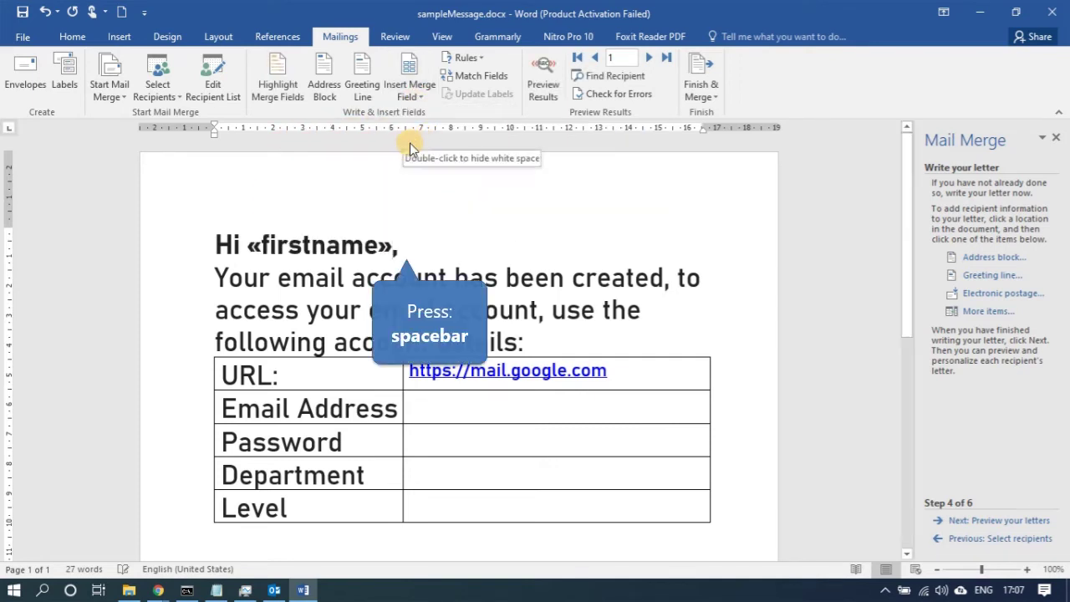
click(414, 98)
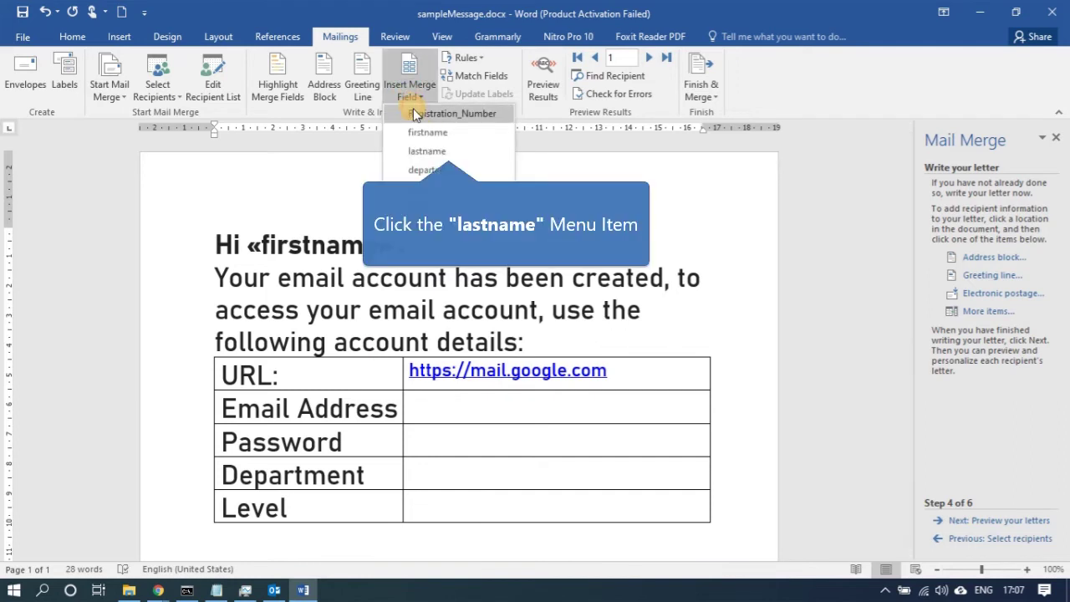
click(427, 147)
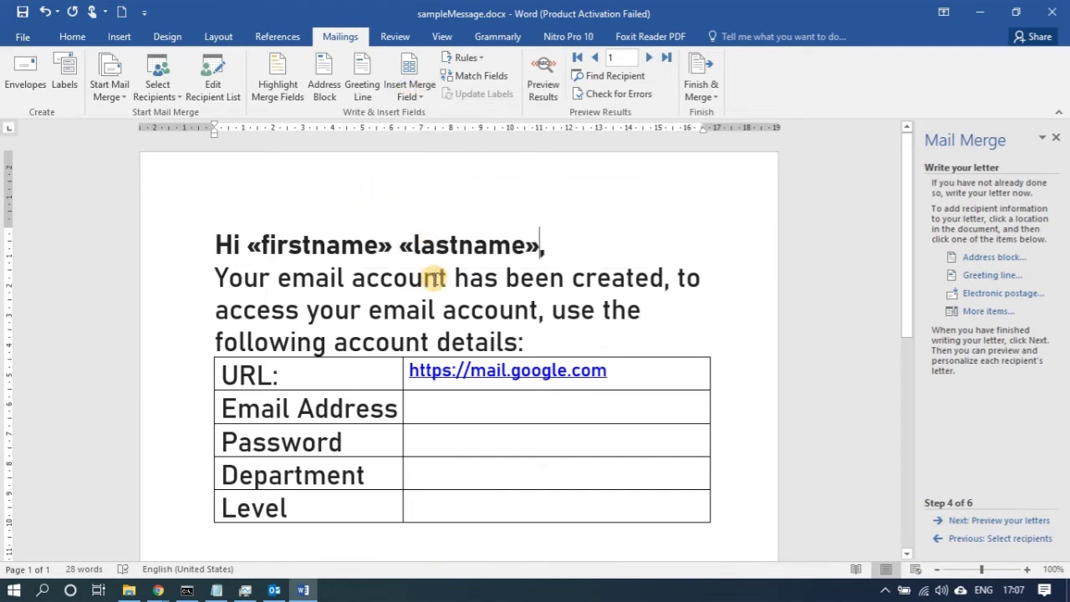
Put the email and password merge fields into the Email Address and Password cells
click(424, 409)
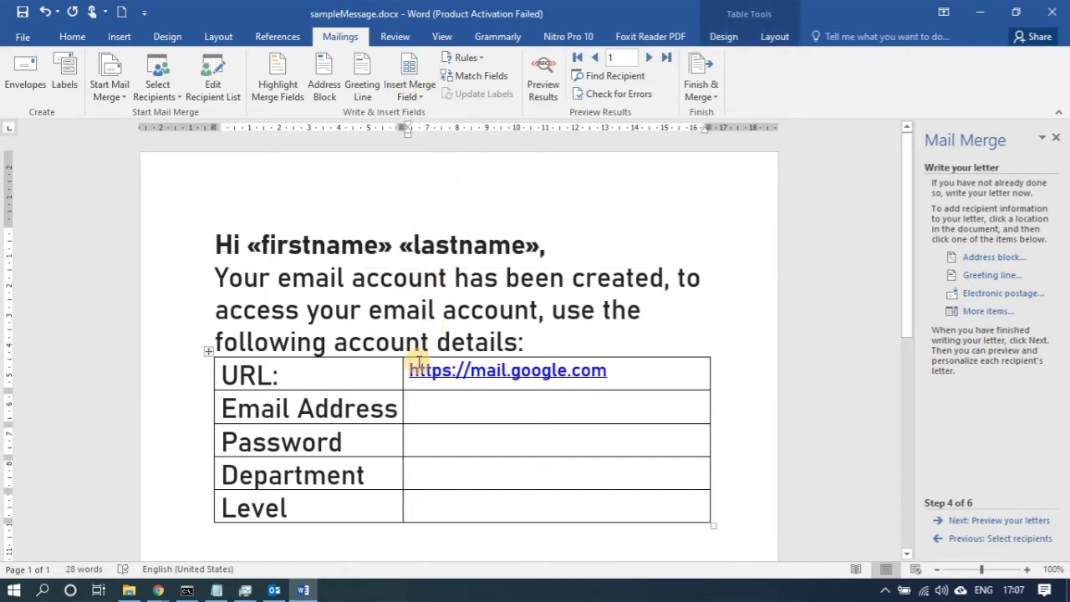
click(421, 97)
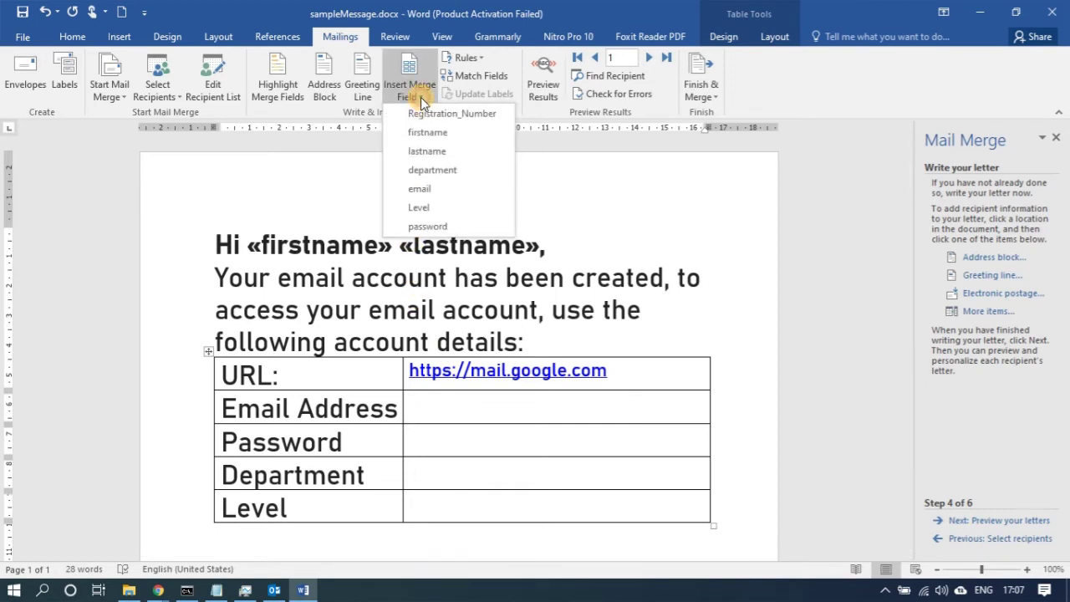
click(426, 189)
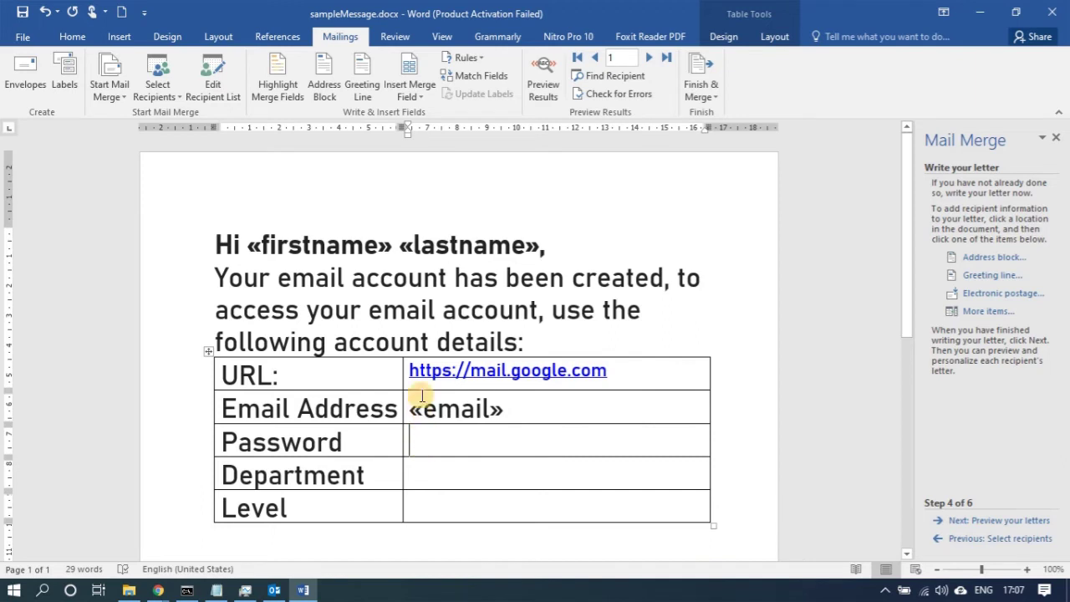
click(409, 90)
click(427, 225)
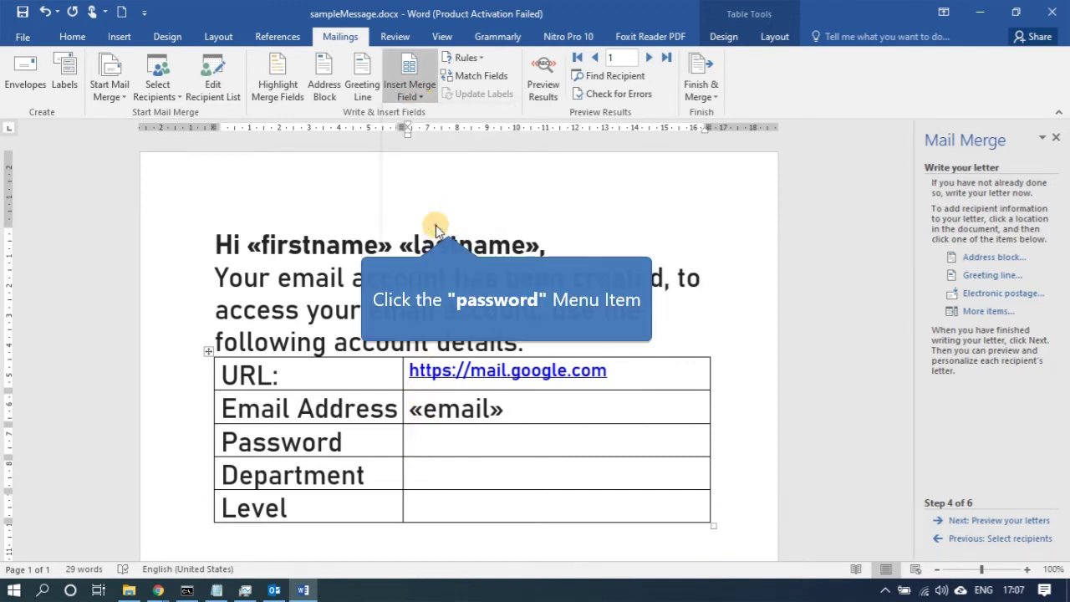
Put the department and Level merge fields into the Department and Level cells
click(423, 480)
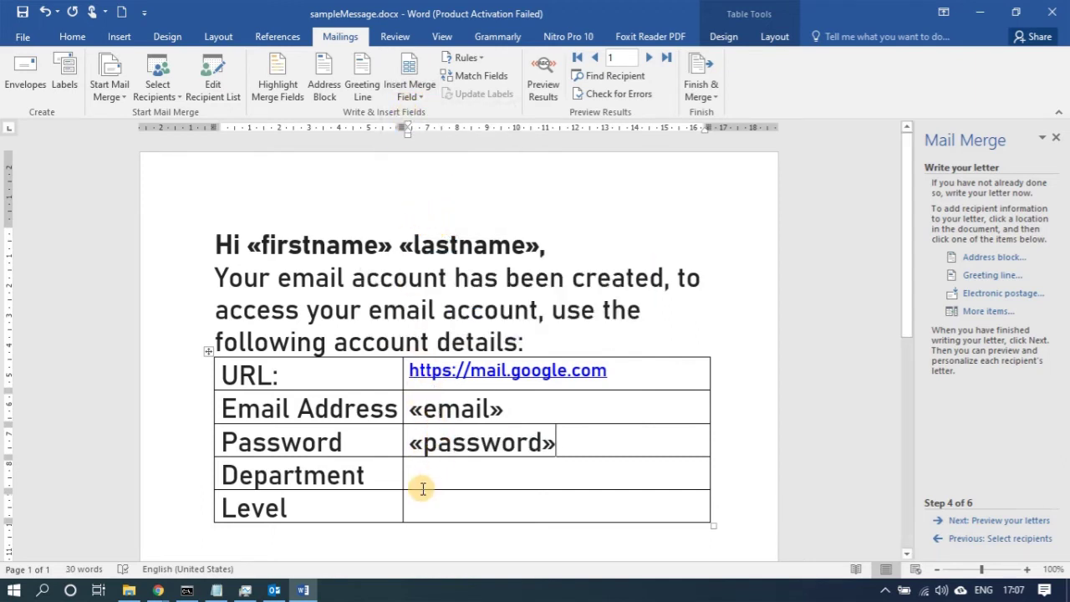
click(416, 98)
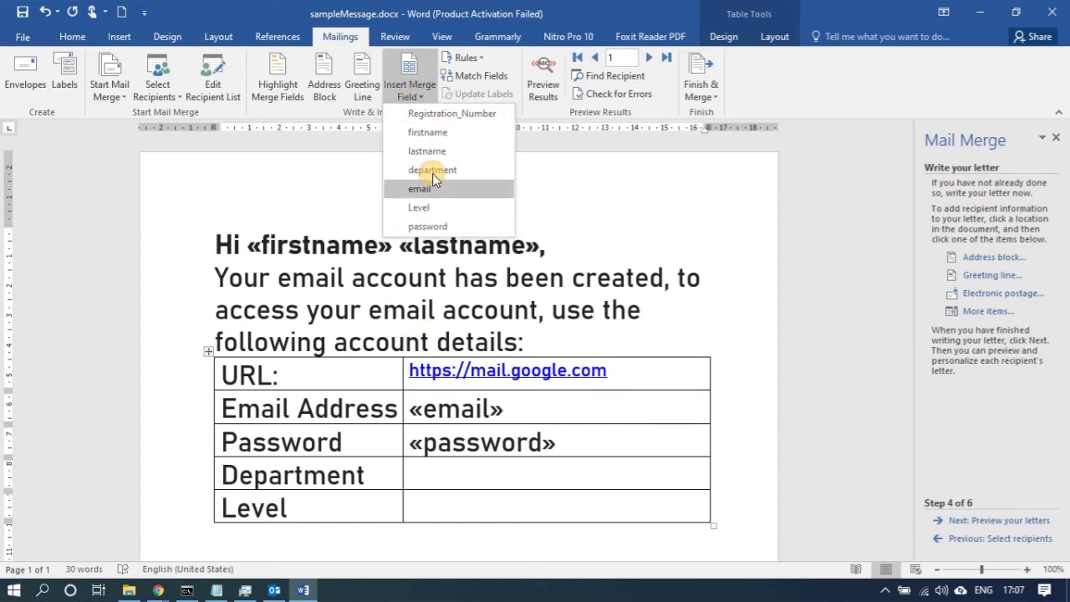
click(426, 172)
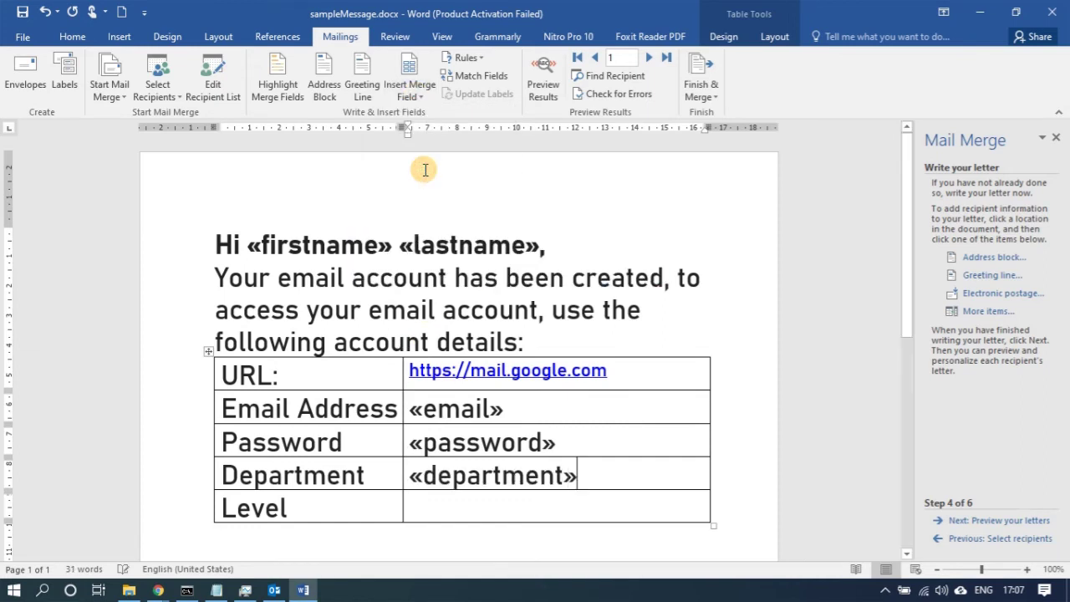
click(419, 511)
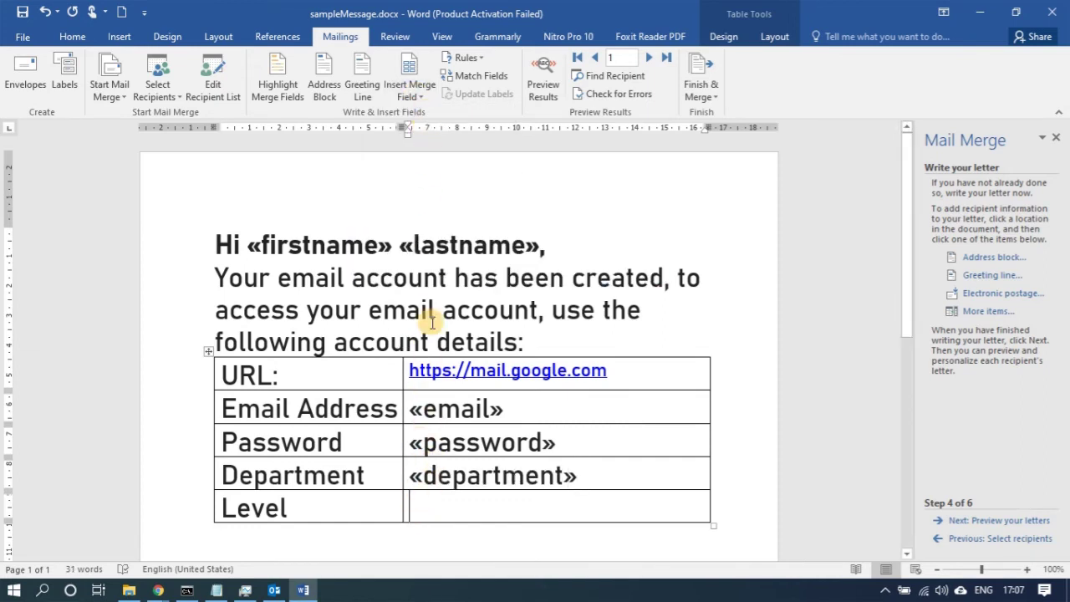
click(410, 92)
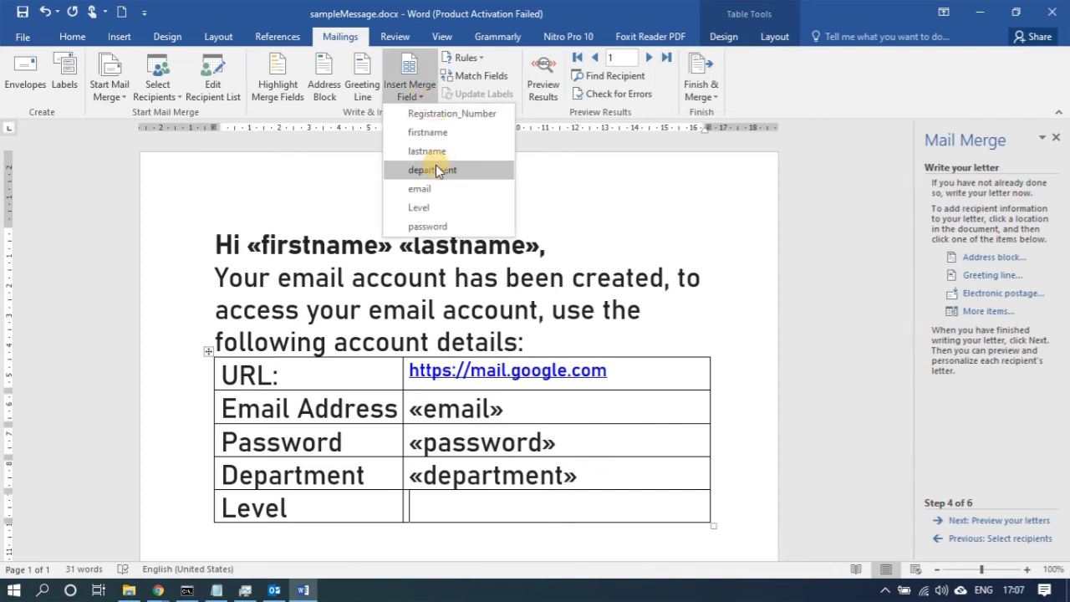
click(433, 207)
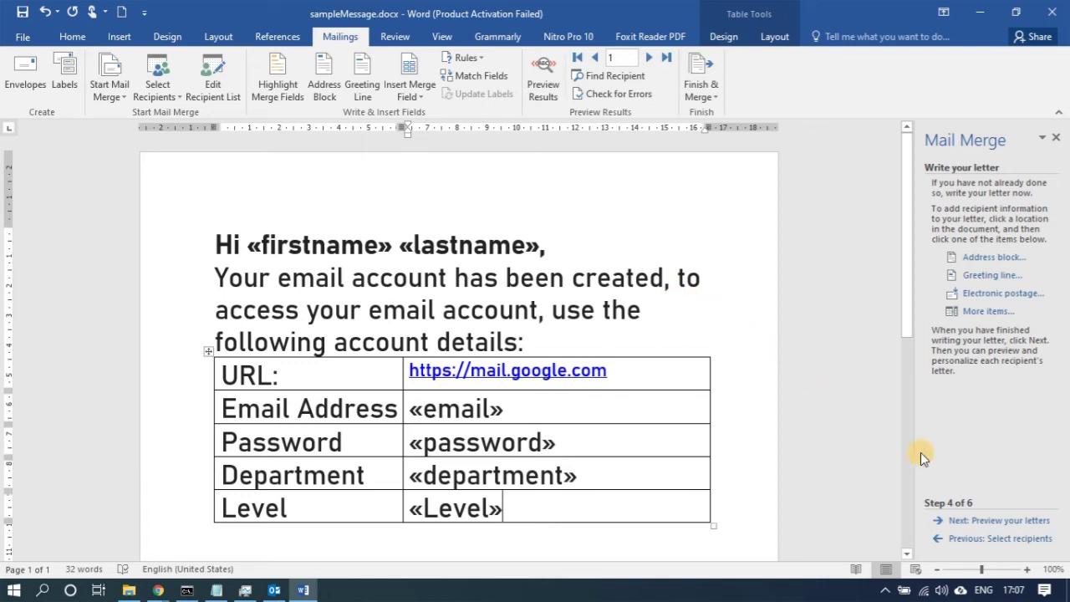
Preview the merged letter through to the fourth recipient, then continue to Step 6, Complete the merge
click(1020, 525)
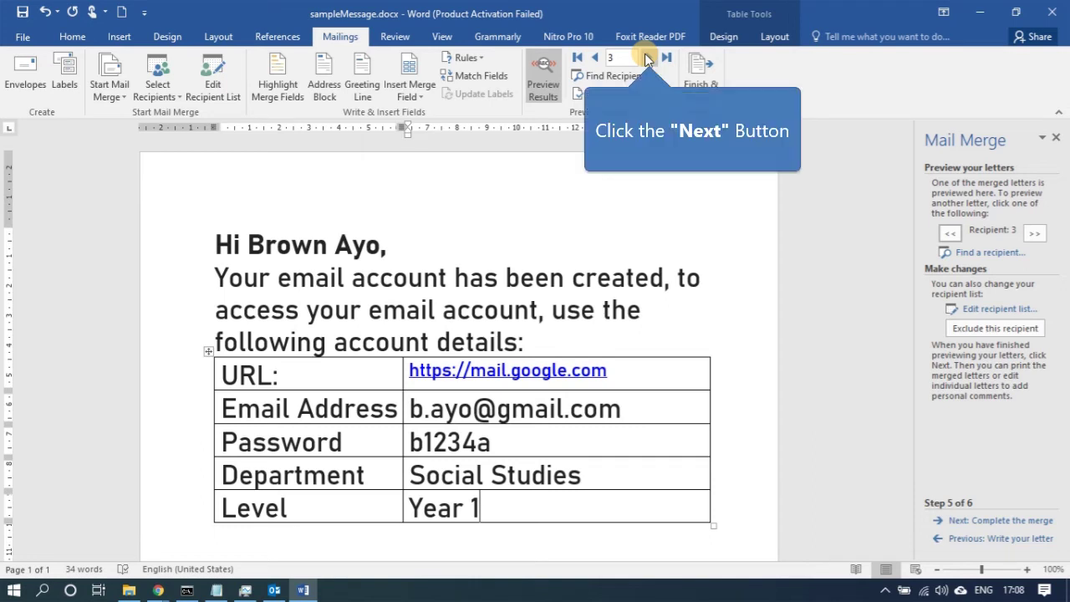
click(646, 57)
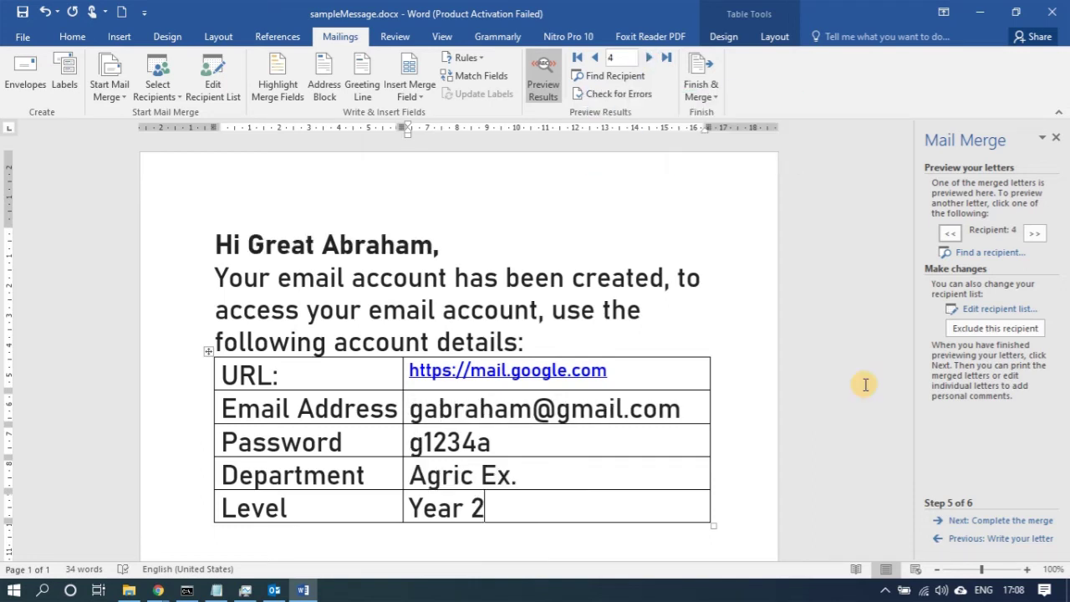
click(1016, 522)
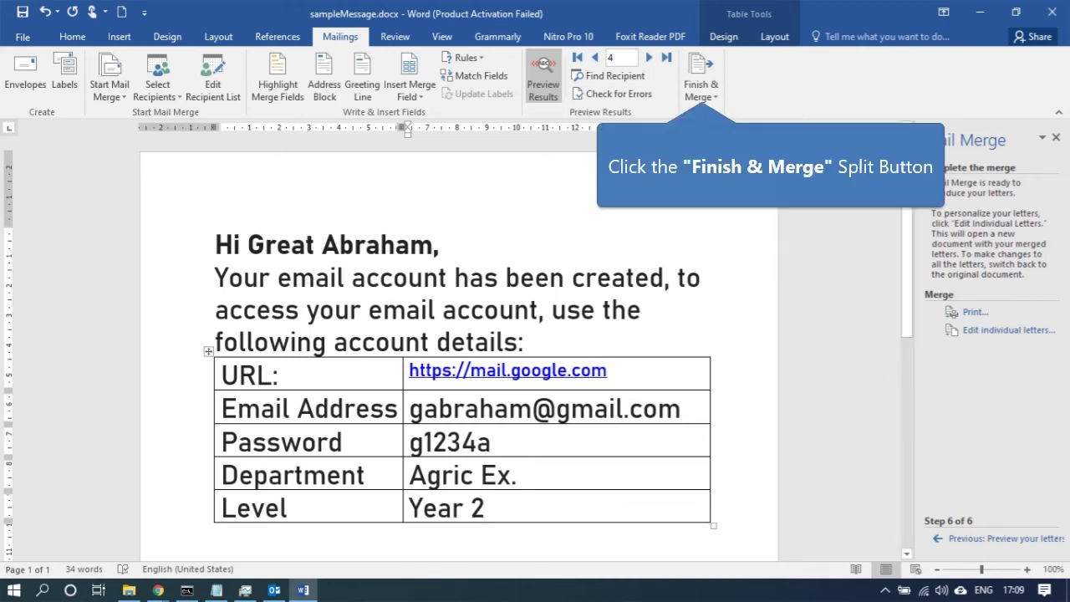
Send the merge as e-mails with subject 'Your new Email has been created', then save and close Word
click(710, 98)
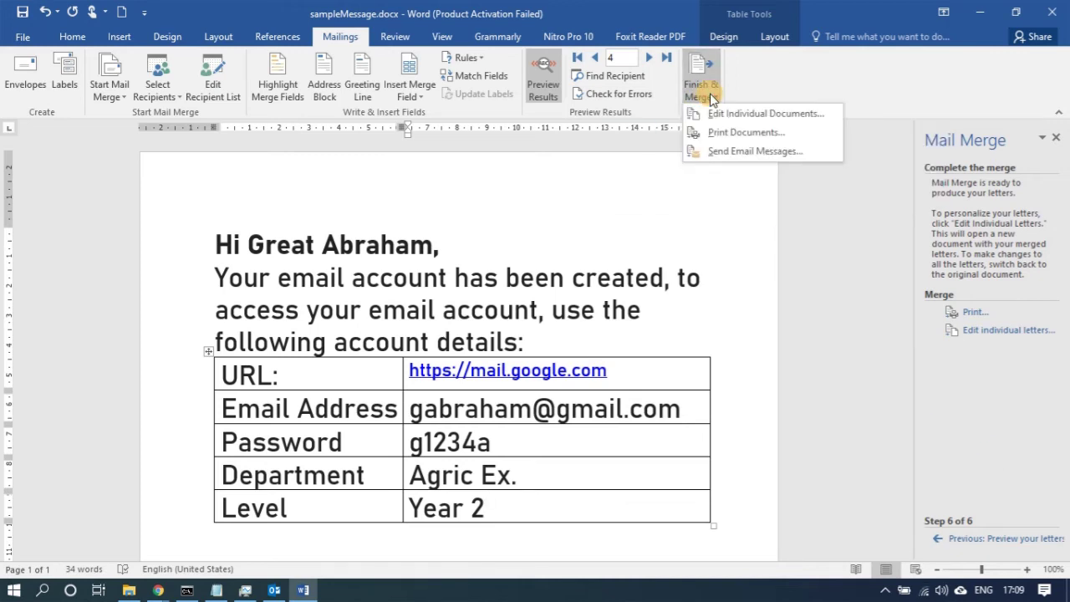
click(725, 152)
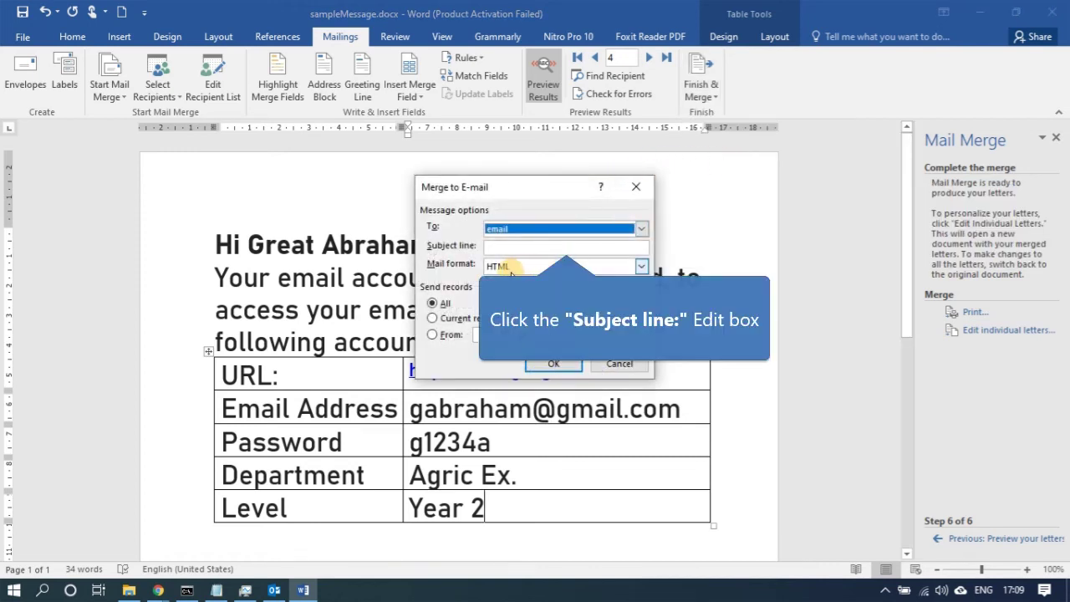
click(501, 245)
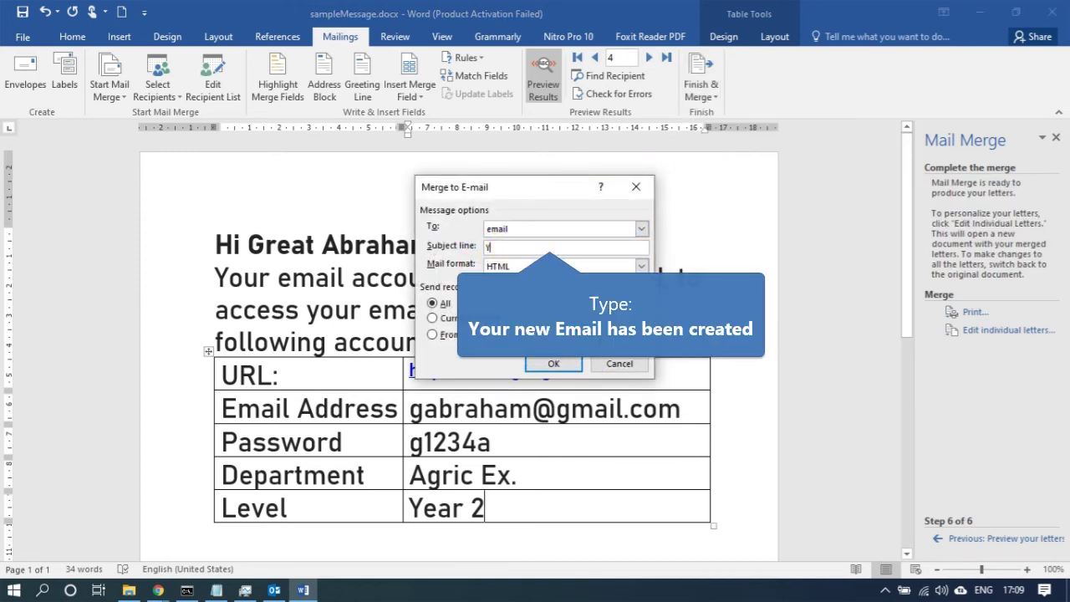
text(You)
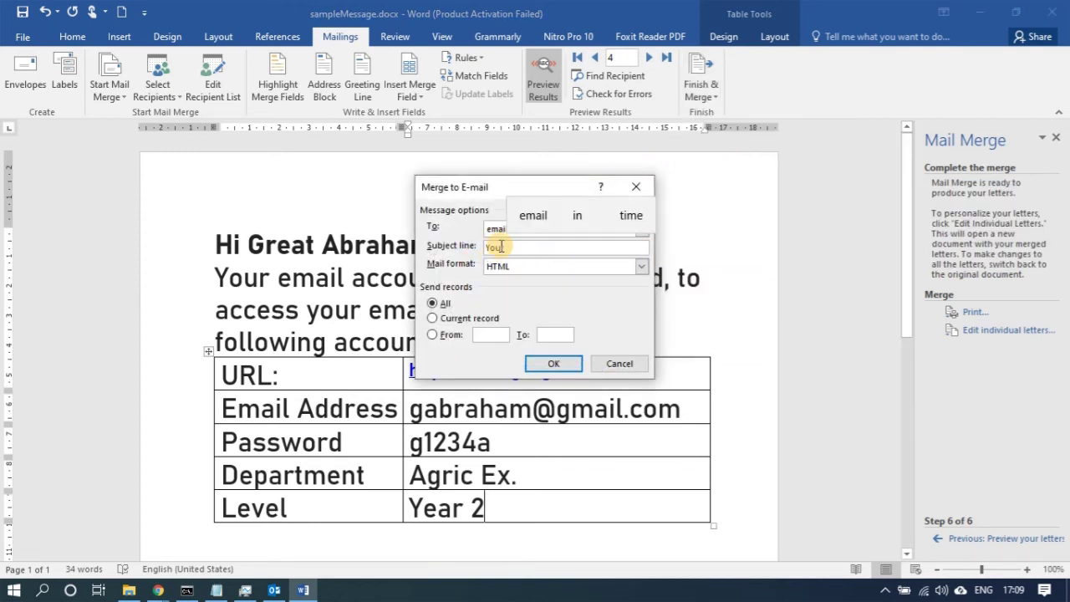
text(w Ema)
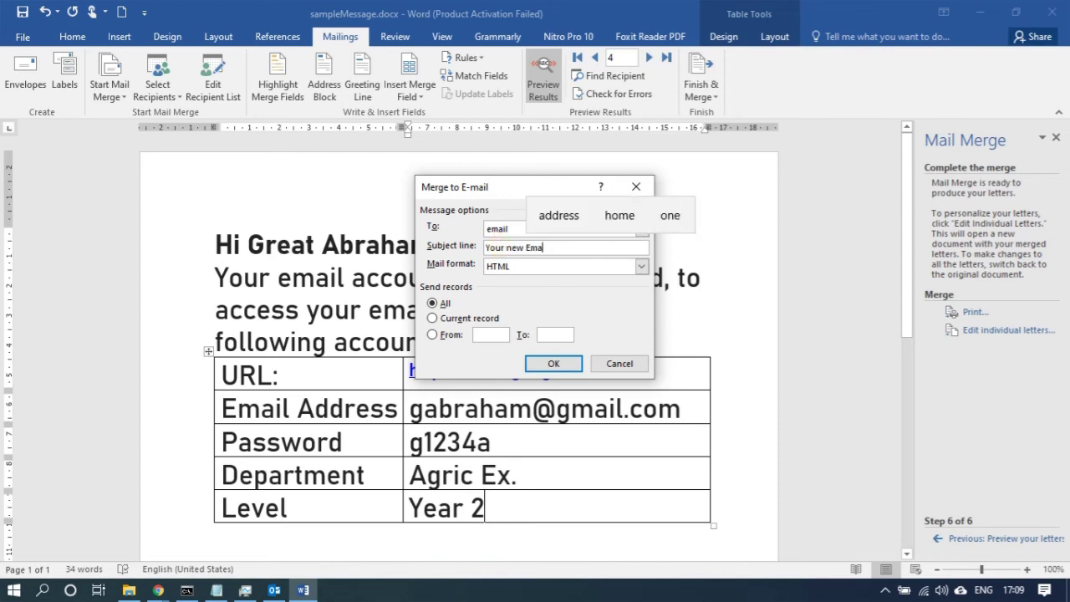
text(ilhas)
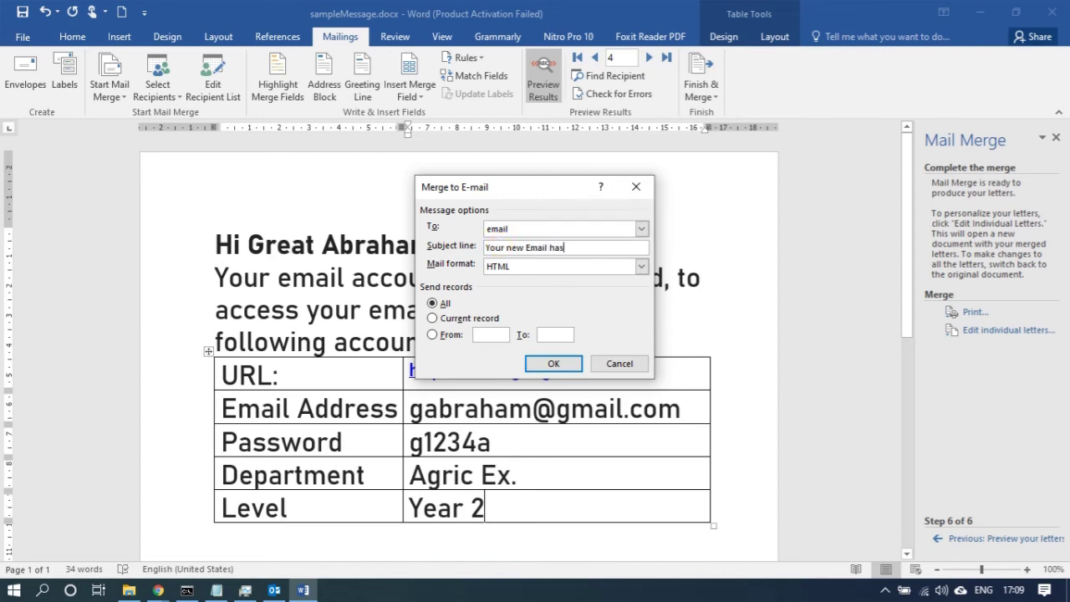
text(created)
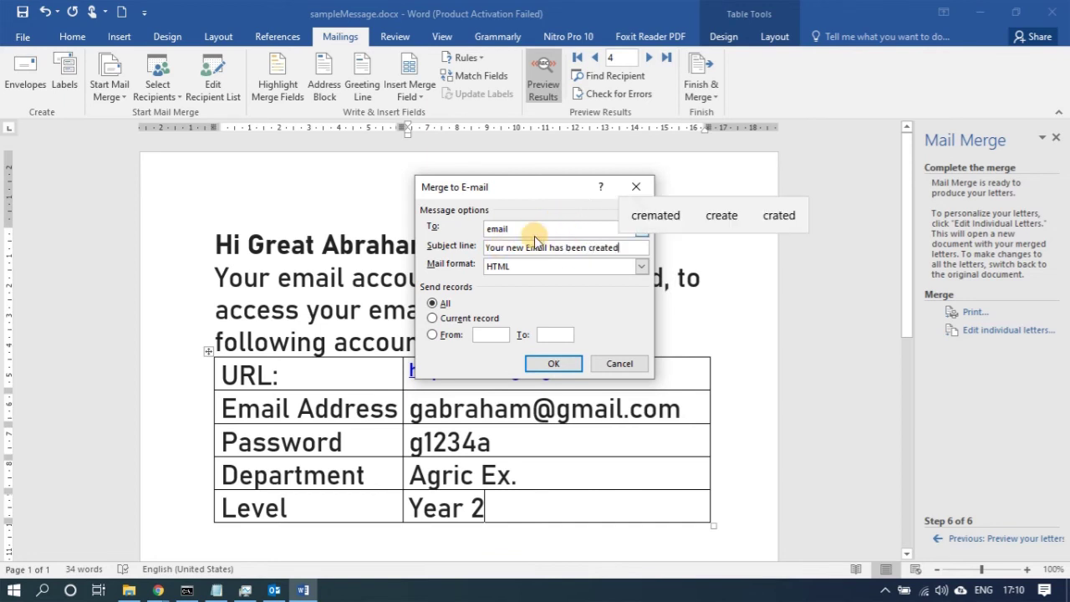
click(553, 365)
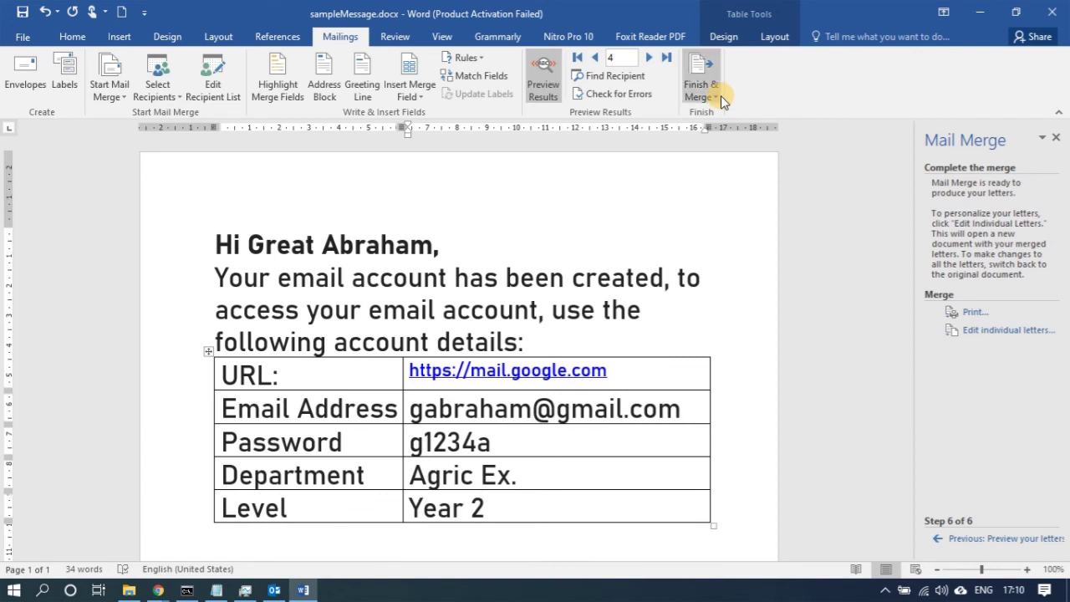
click(1051, 19)
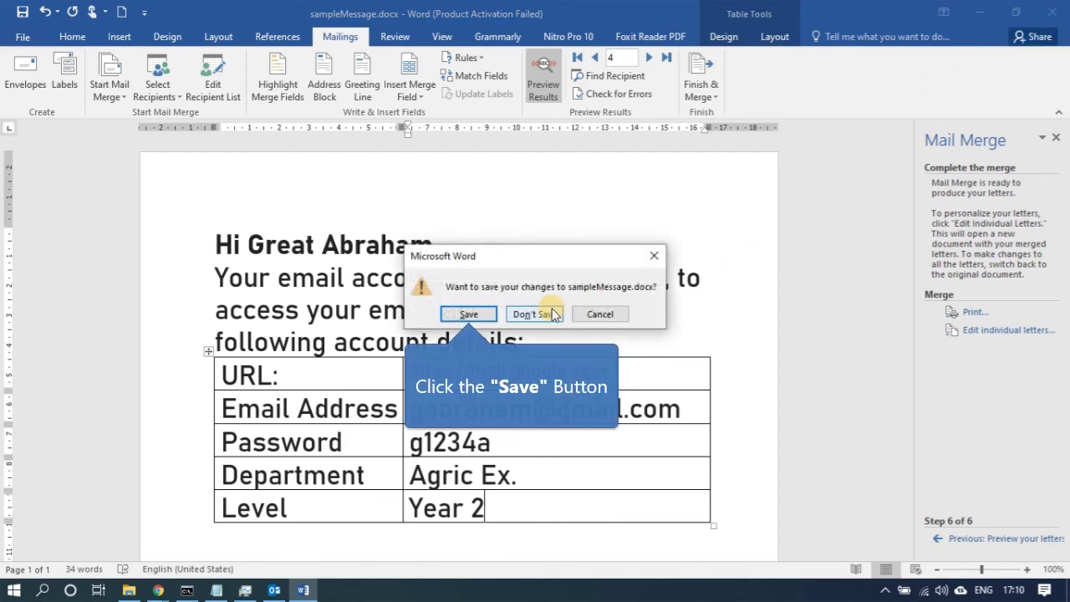
click(474, 313)
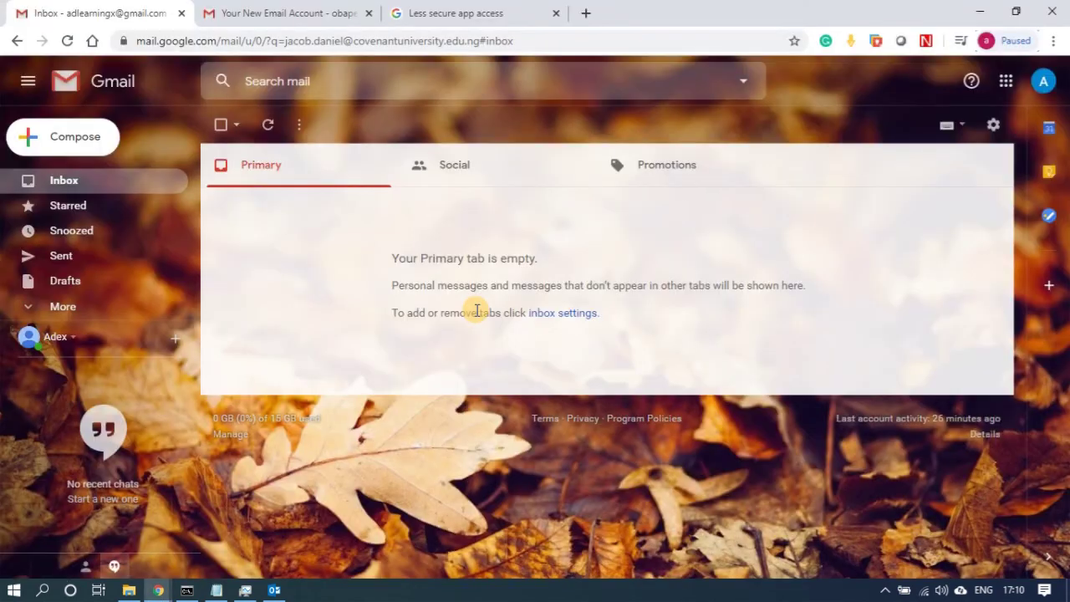